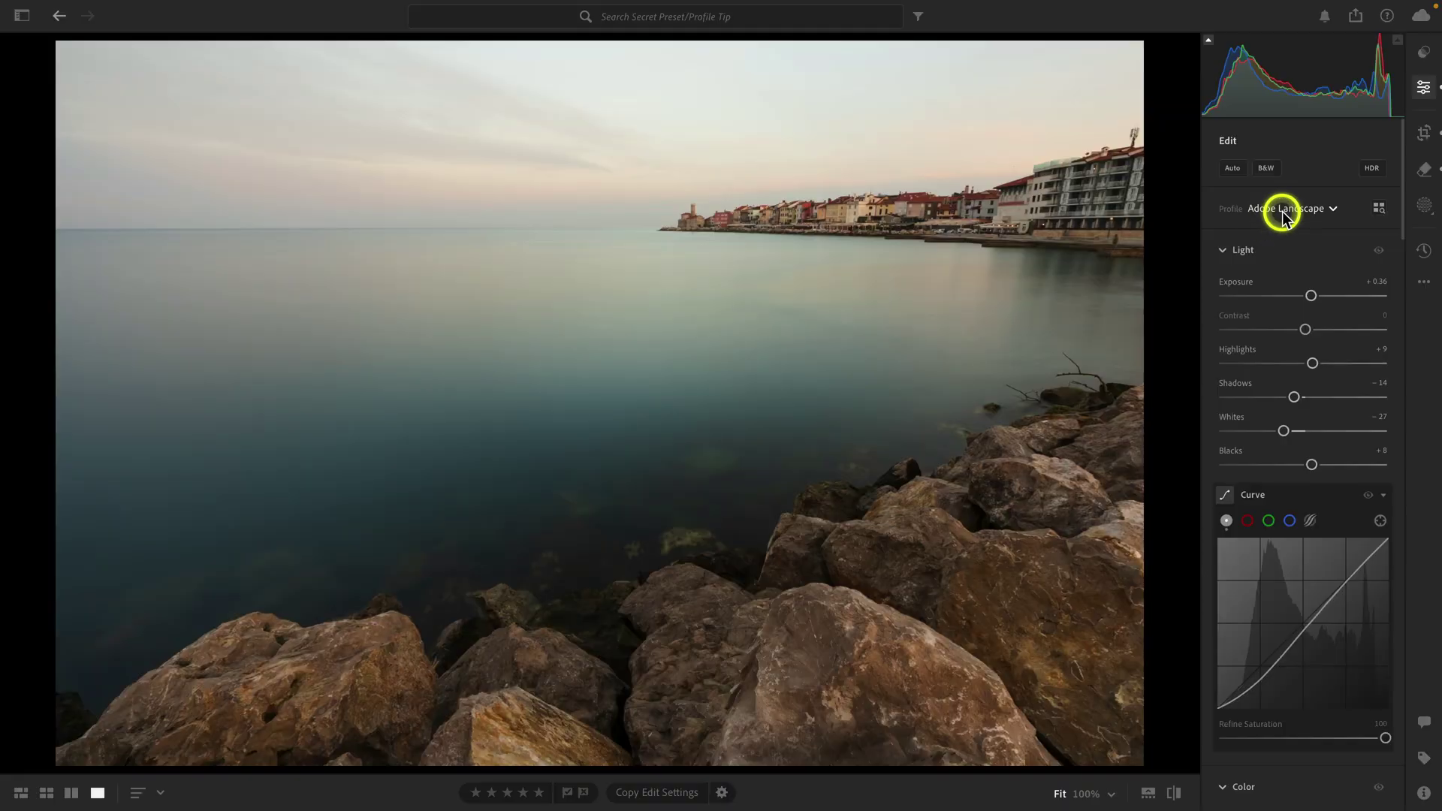
Change the photo's profile from the profile list to Adobe Color
click(1278, 211)
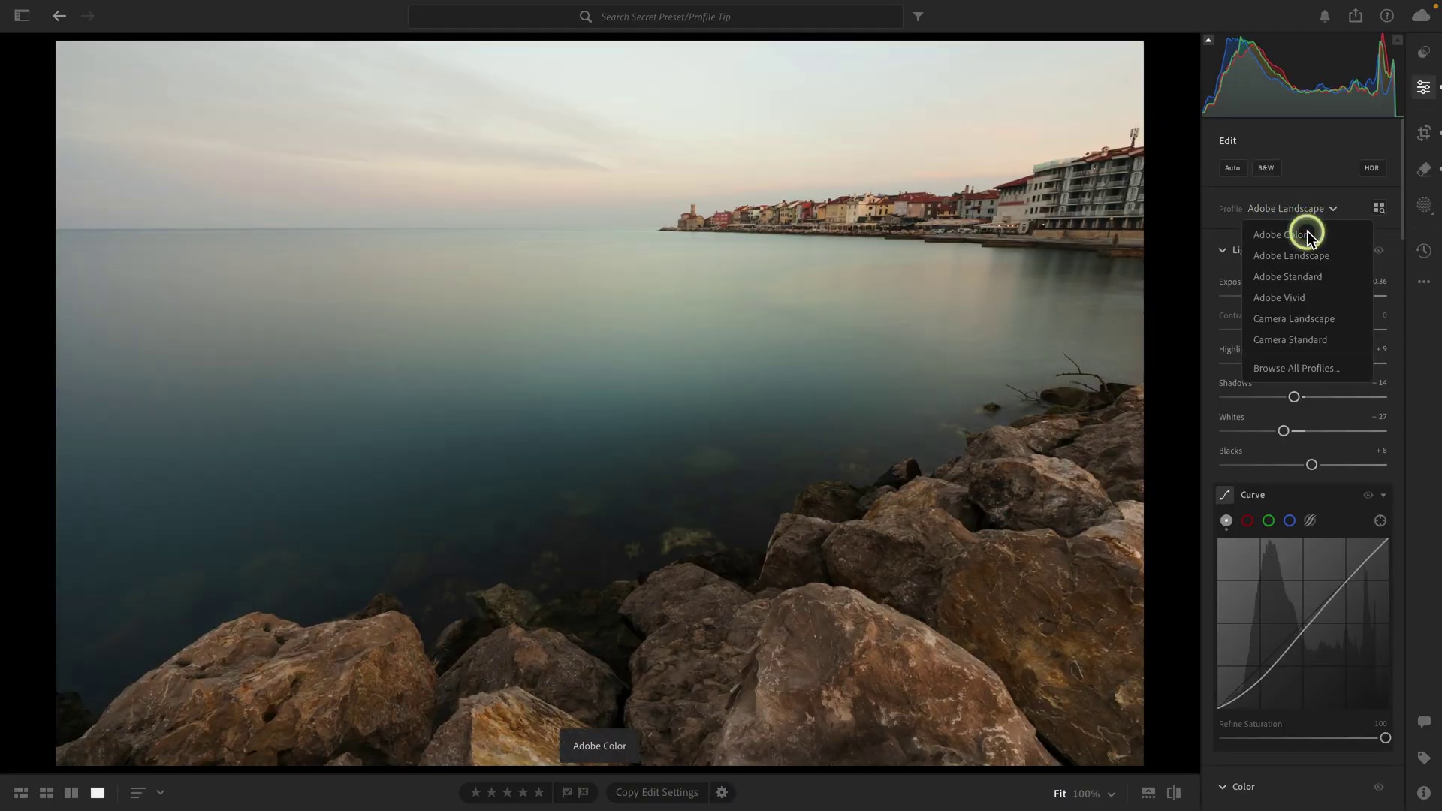
click(1307, 233)
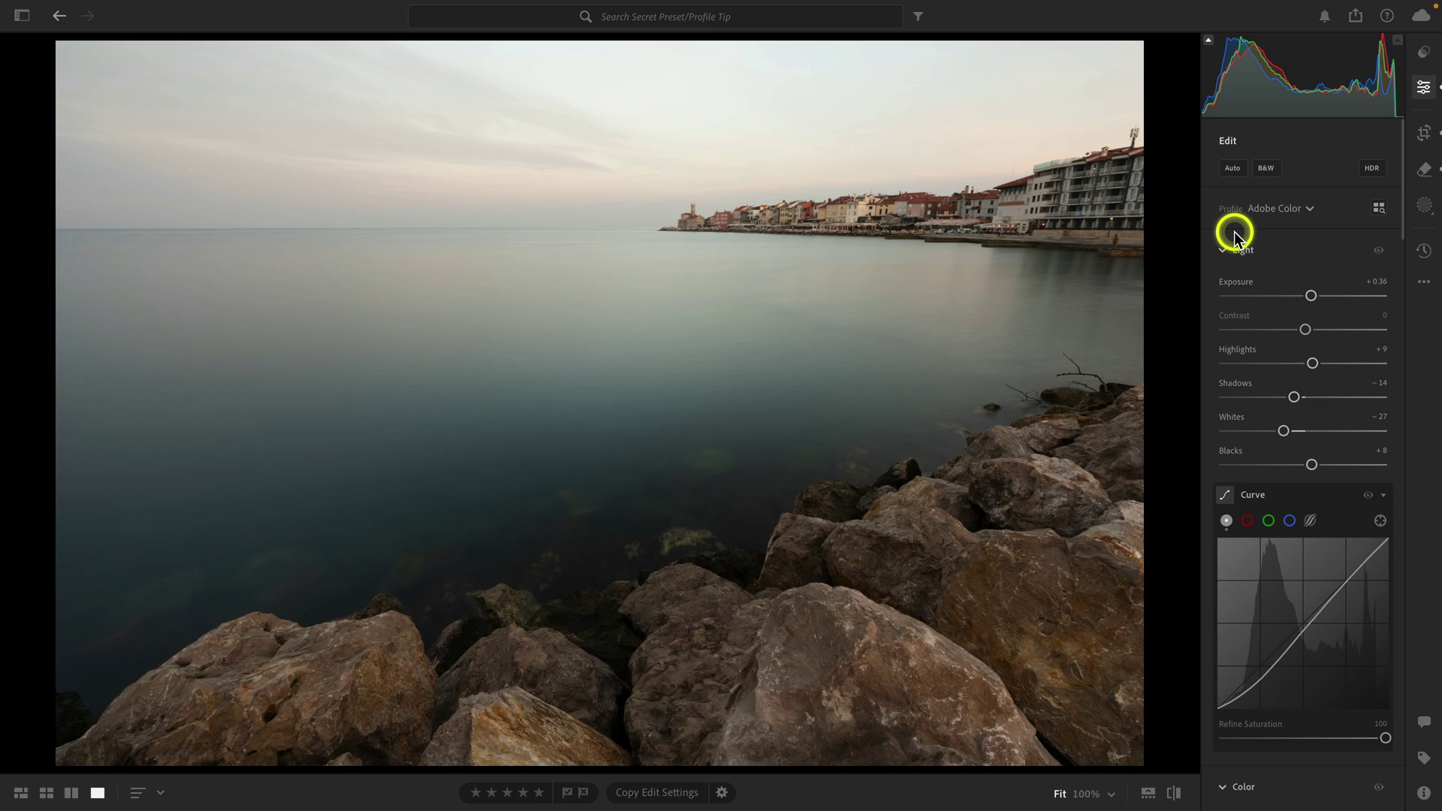
Browse the Camera Matching profiles in the profile browser, collapse the group and return to the edit controls
click(1286, 212)
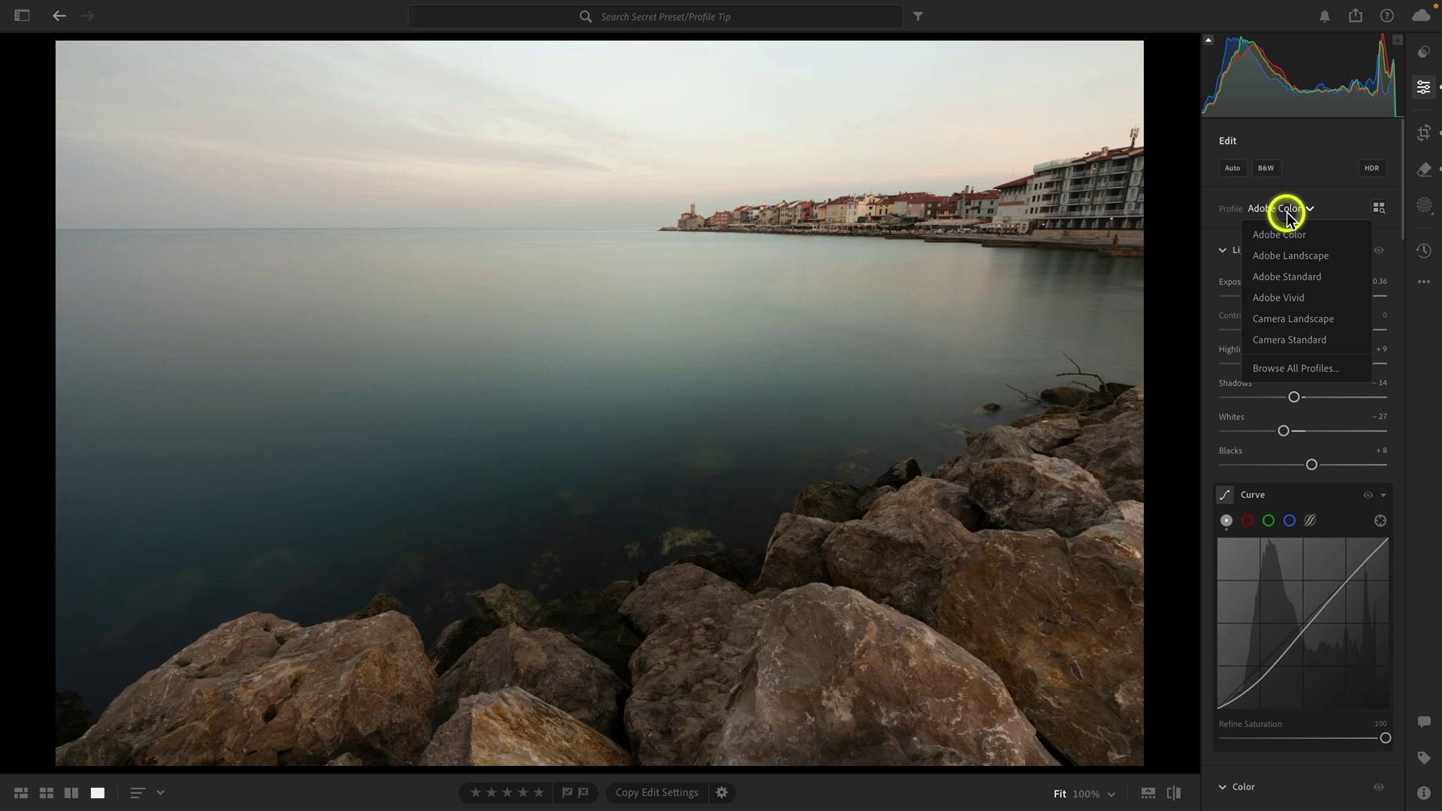
click(1378, 210)
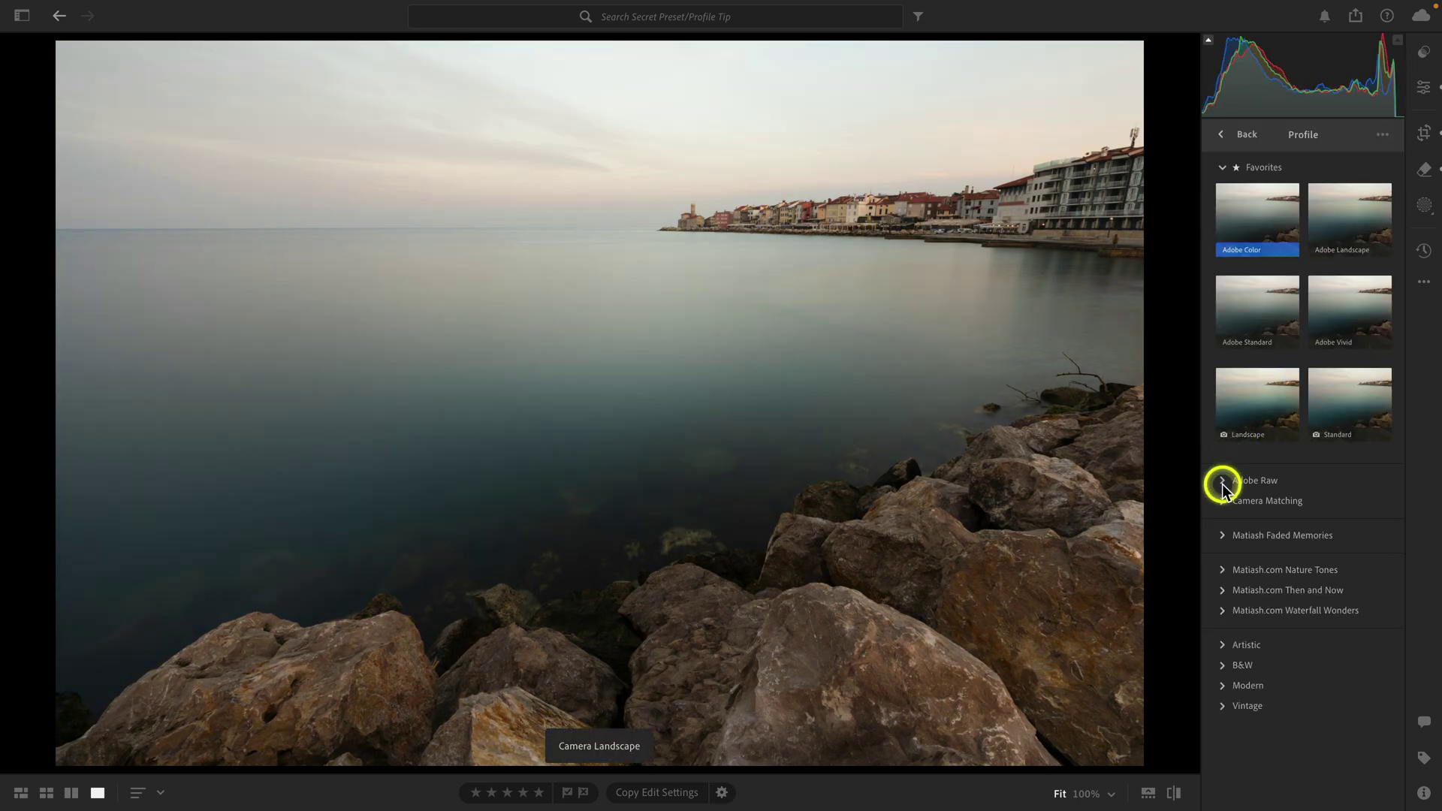
click(1223, 501)
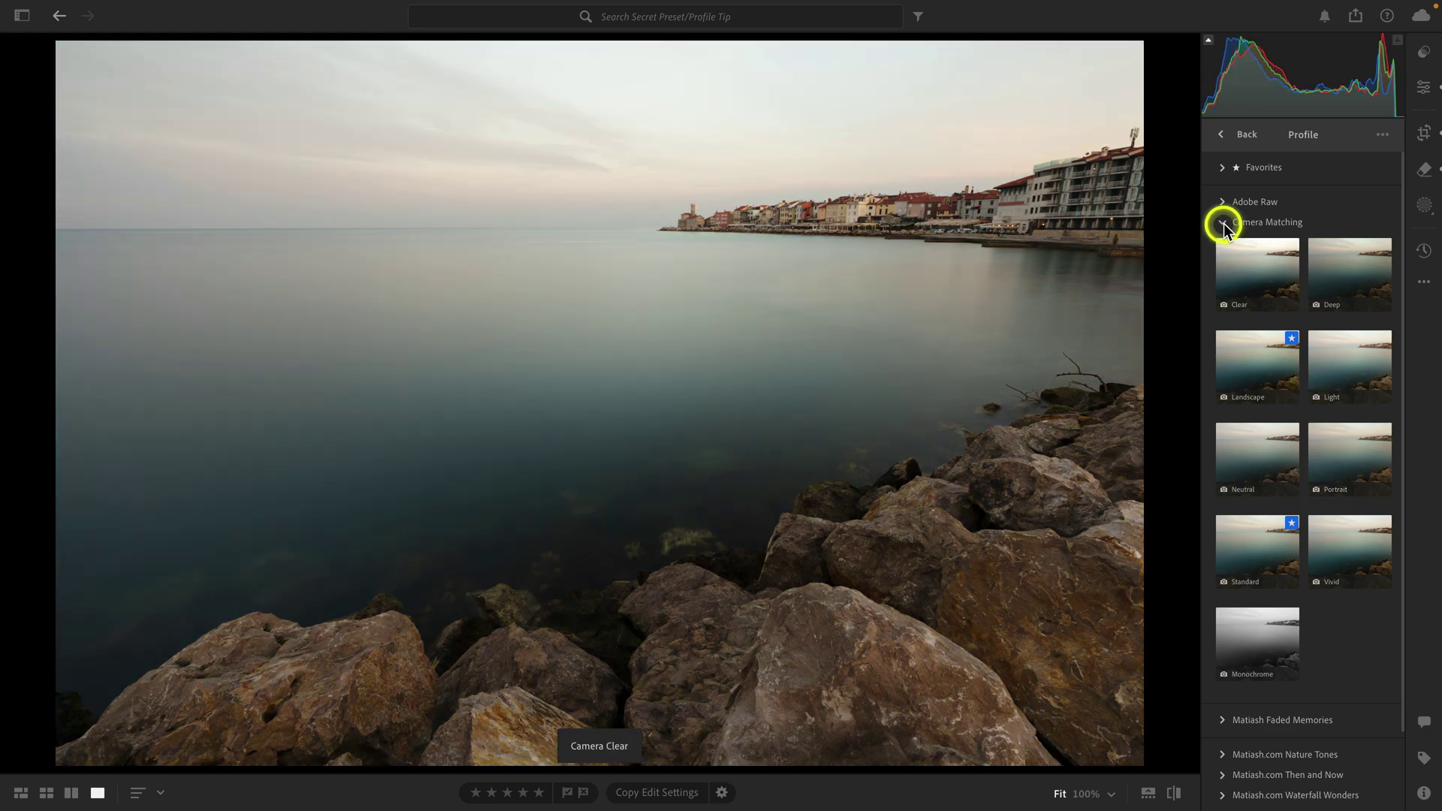
click(1223, 222)
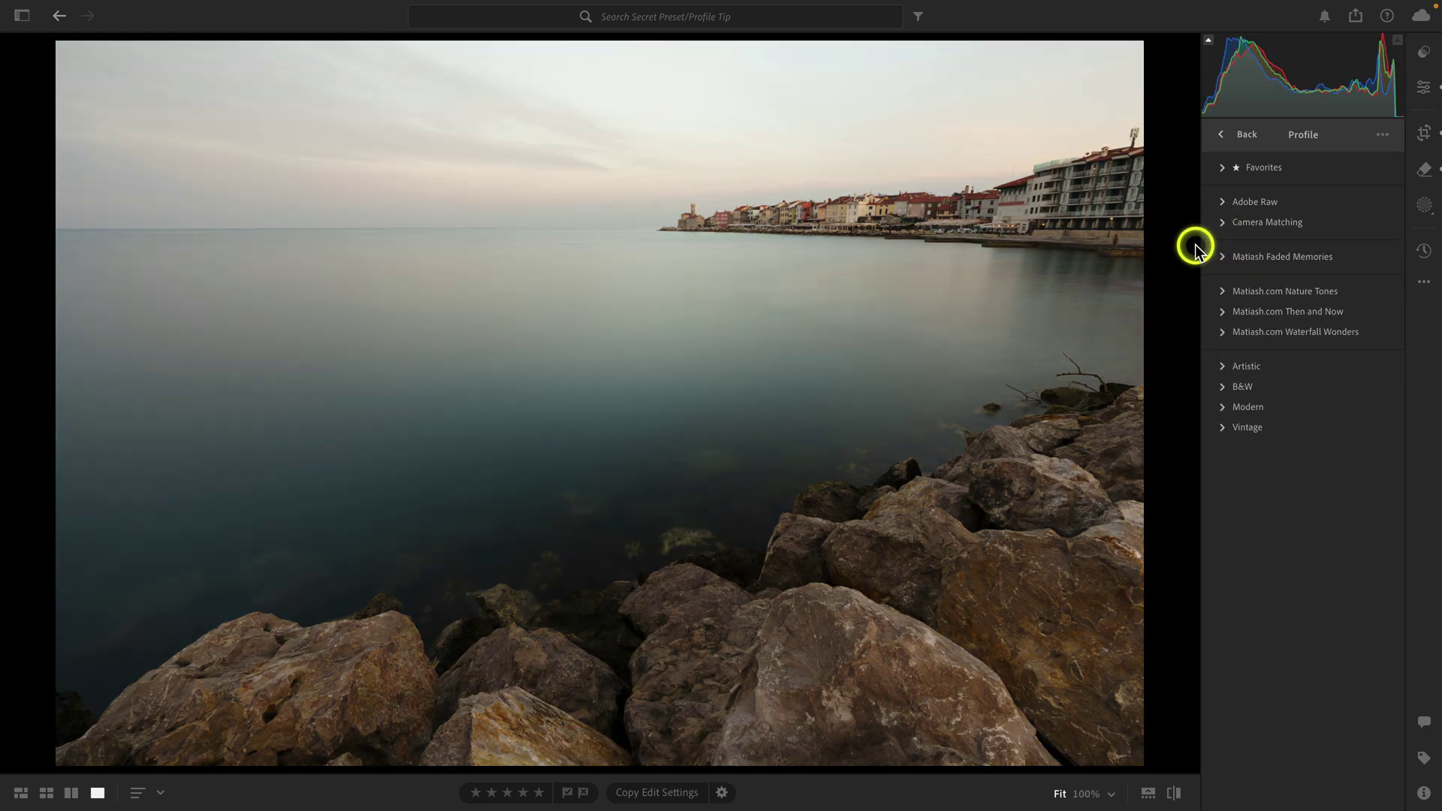
click(1223, 135)
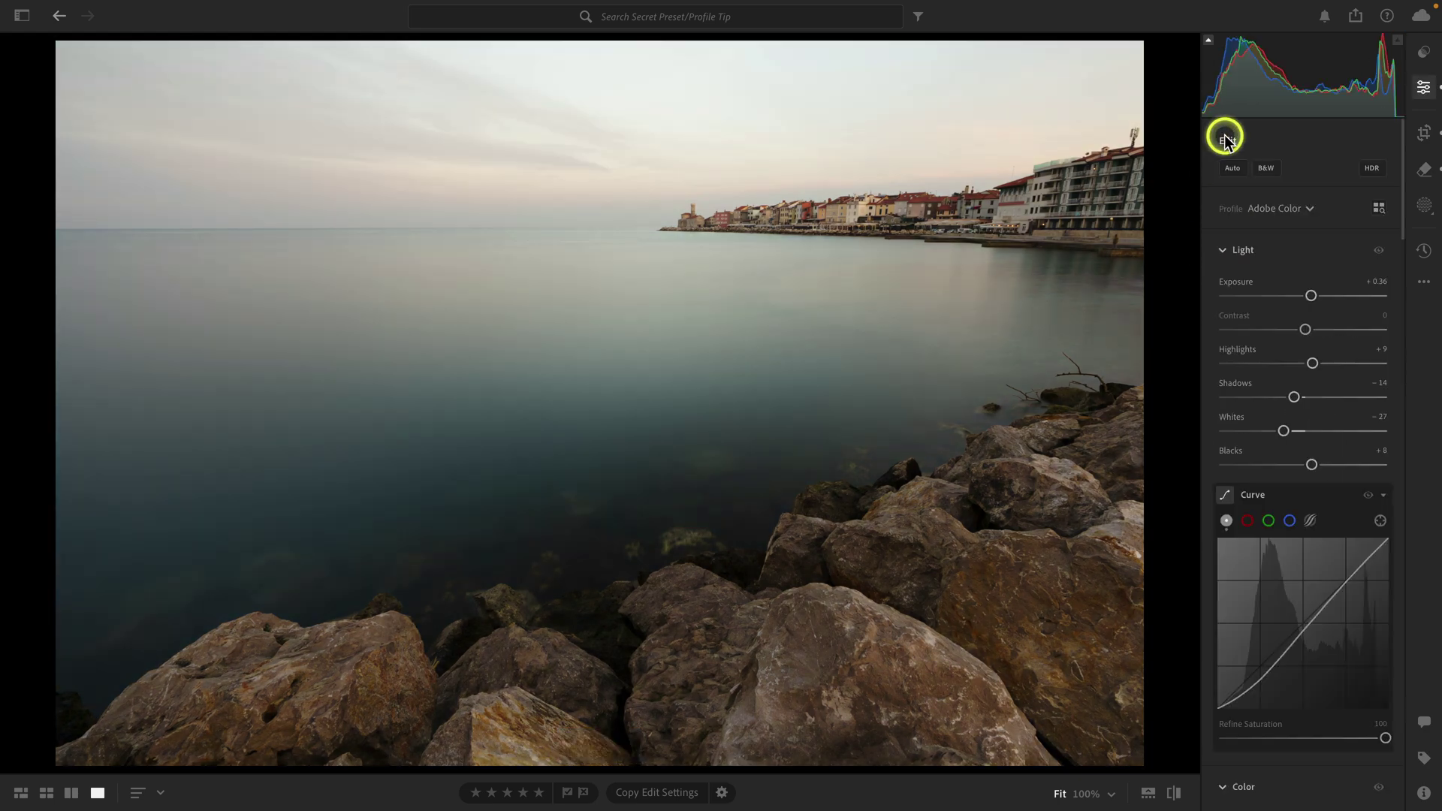
Set the photo's profile to Adobe Landscape and look over the Light and Color adjustments
click(1279, 208)
click(1294, 256)
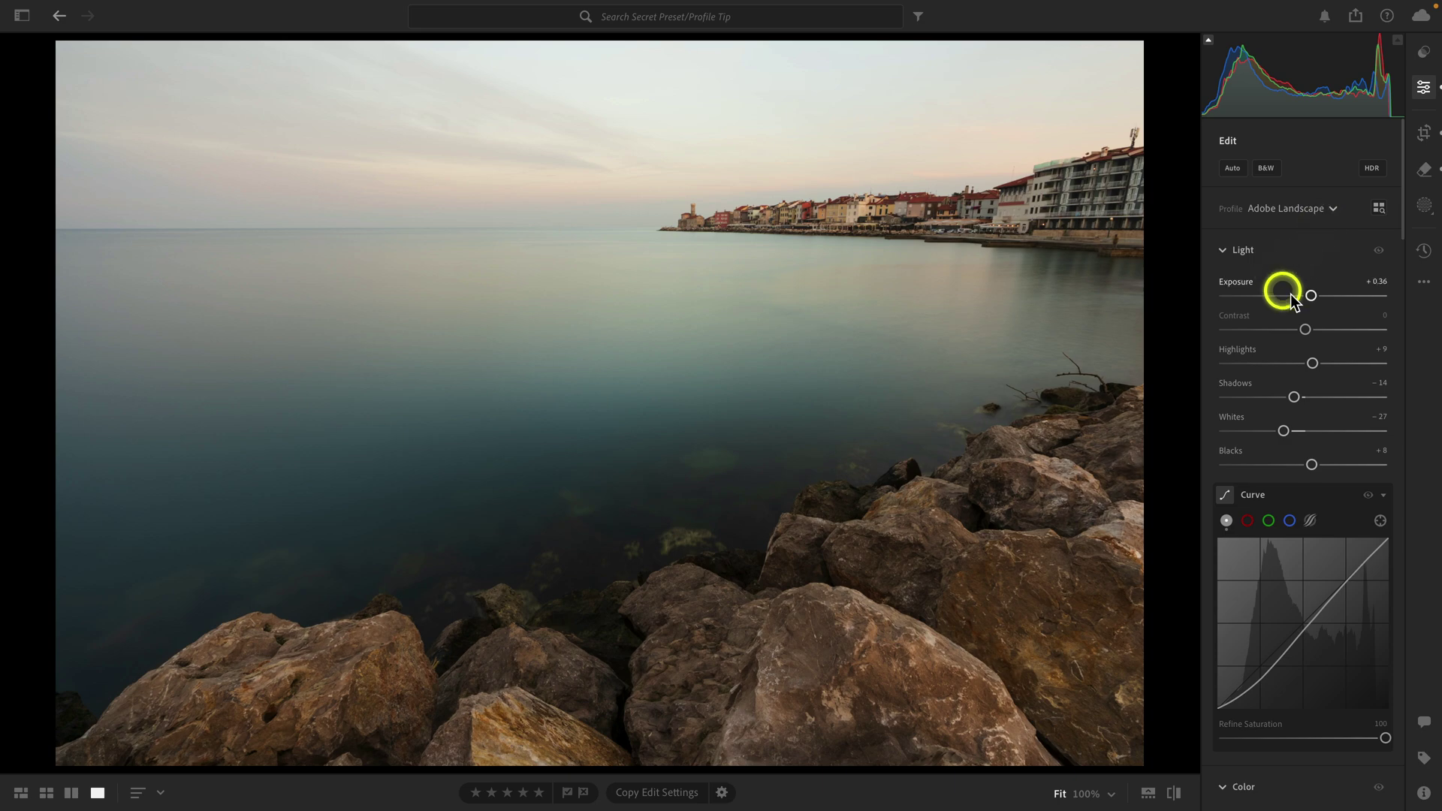
scroll(1288, 406, down, 2)
scroll(1291, 406, up, 2)
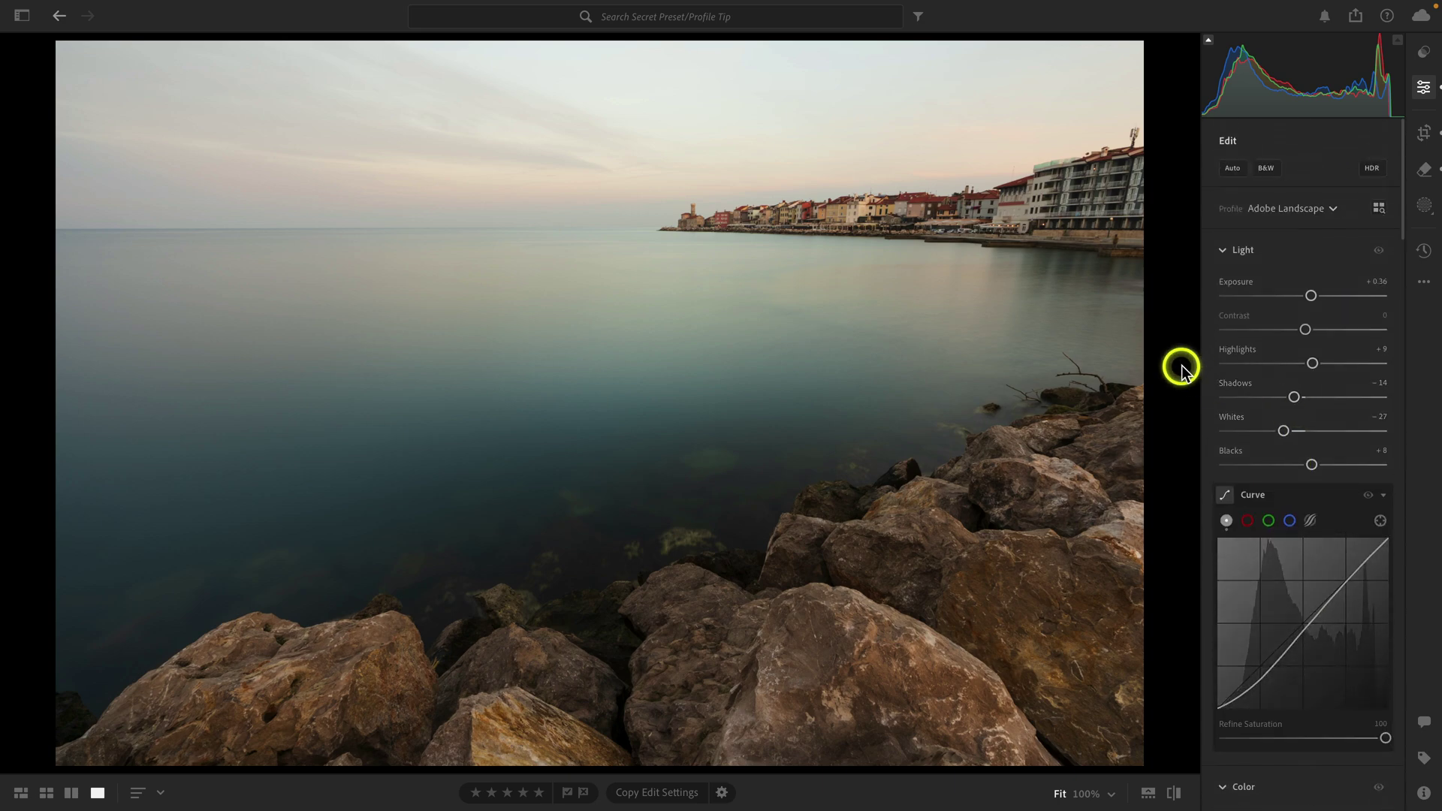
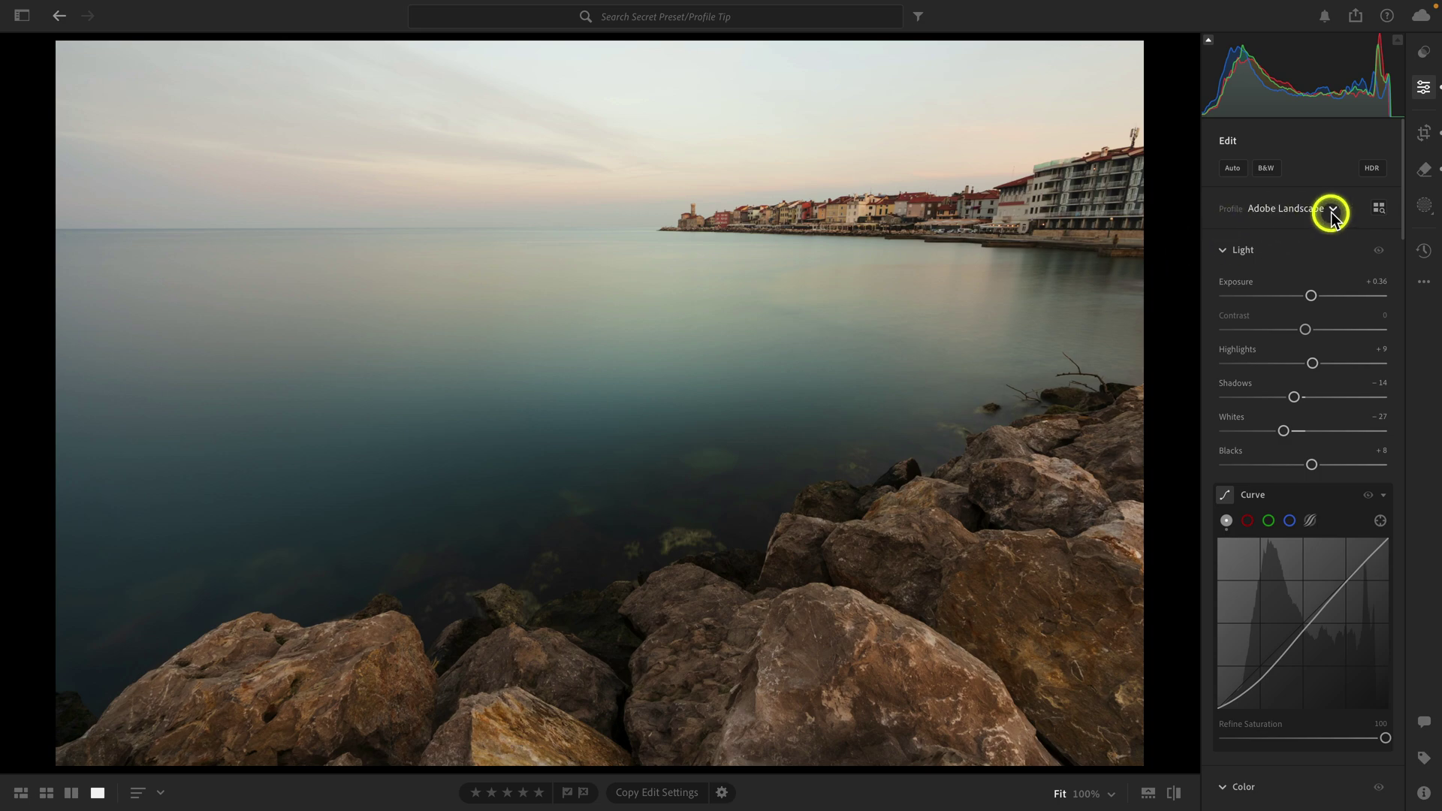
scroll(1304, 293, down, 5)
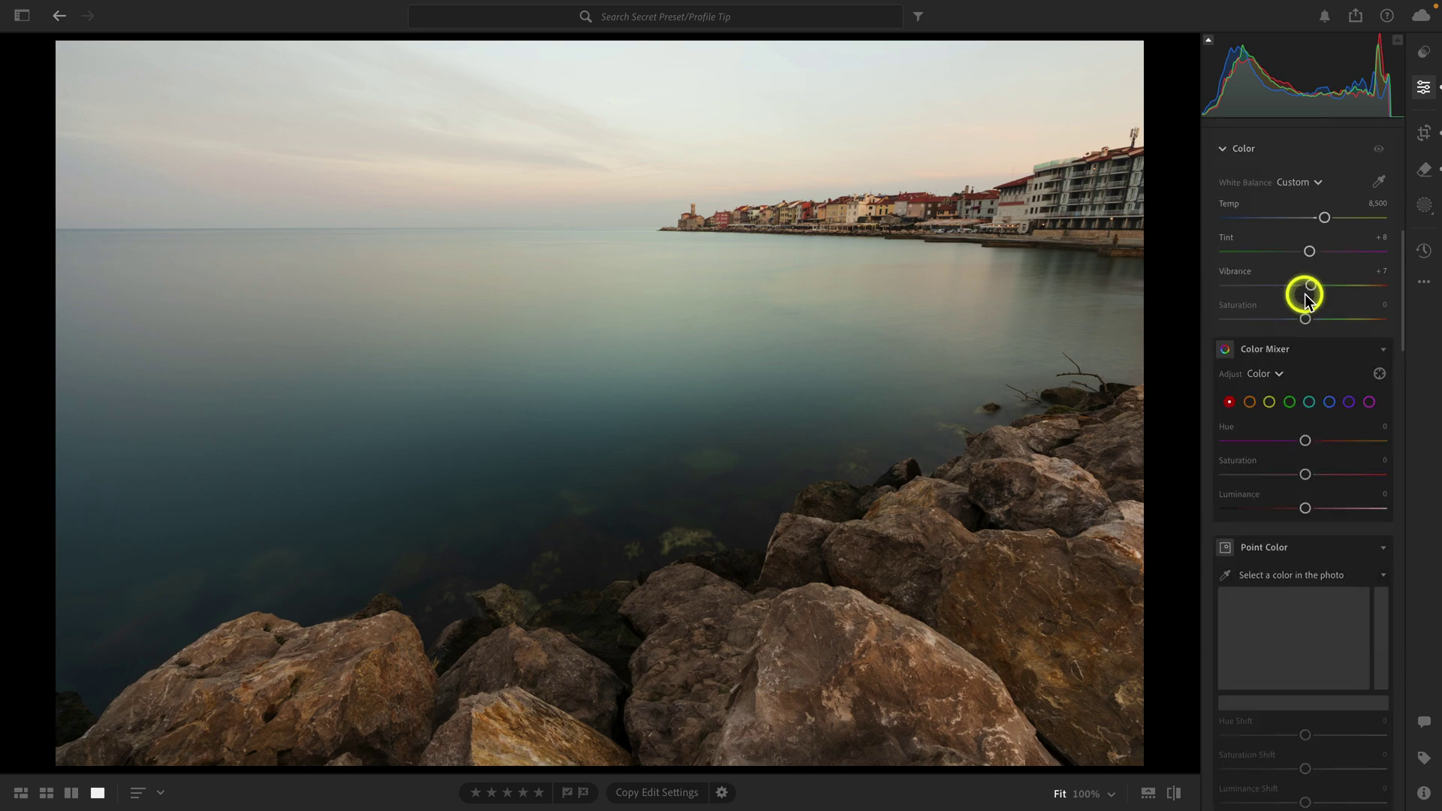
scroll(1304, 287, up, 5)
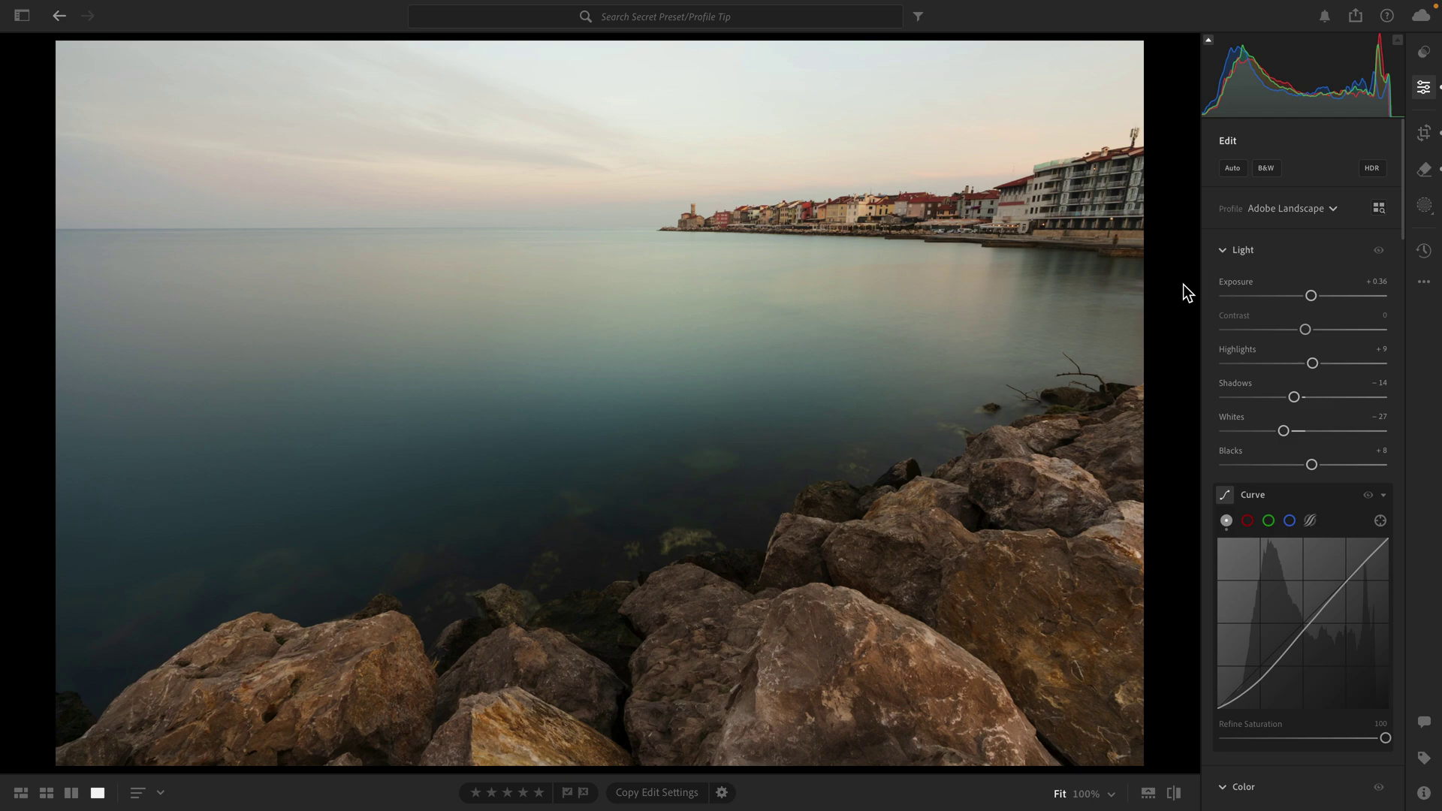
Apply the Silver Screen preset "1. There Is No Spoon (The Matrix)" to the photo, then undo it
click(1422, 53)
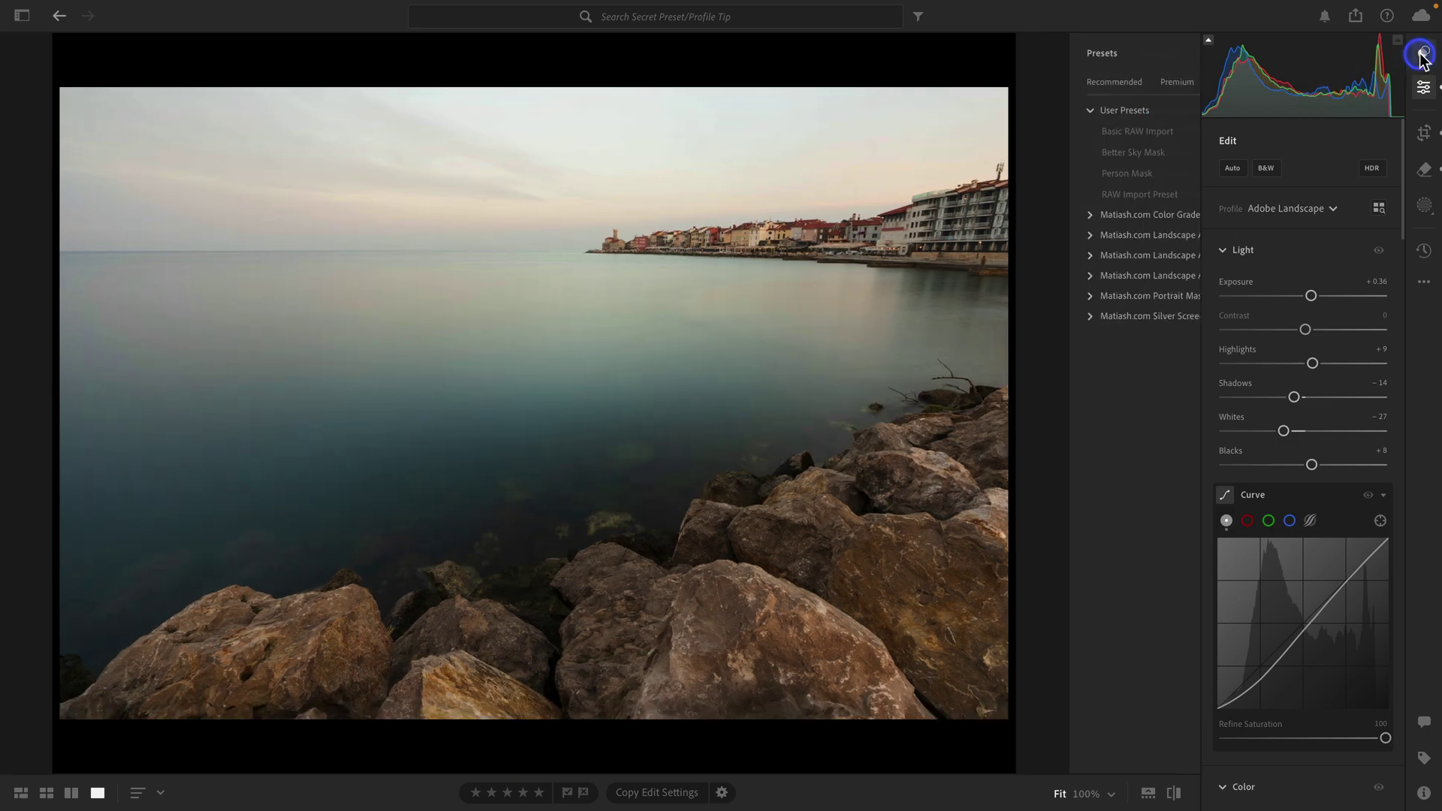
click(985, 317)
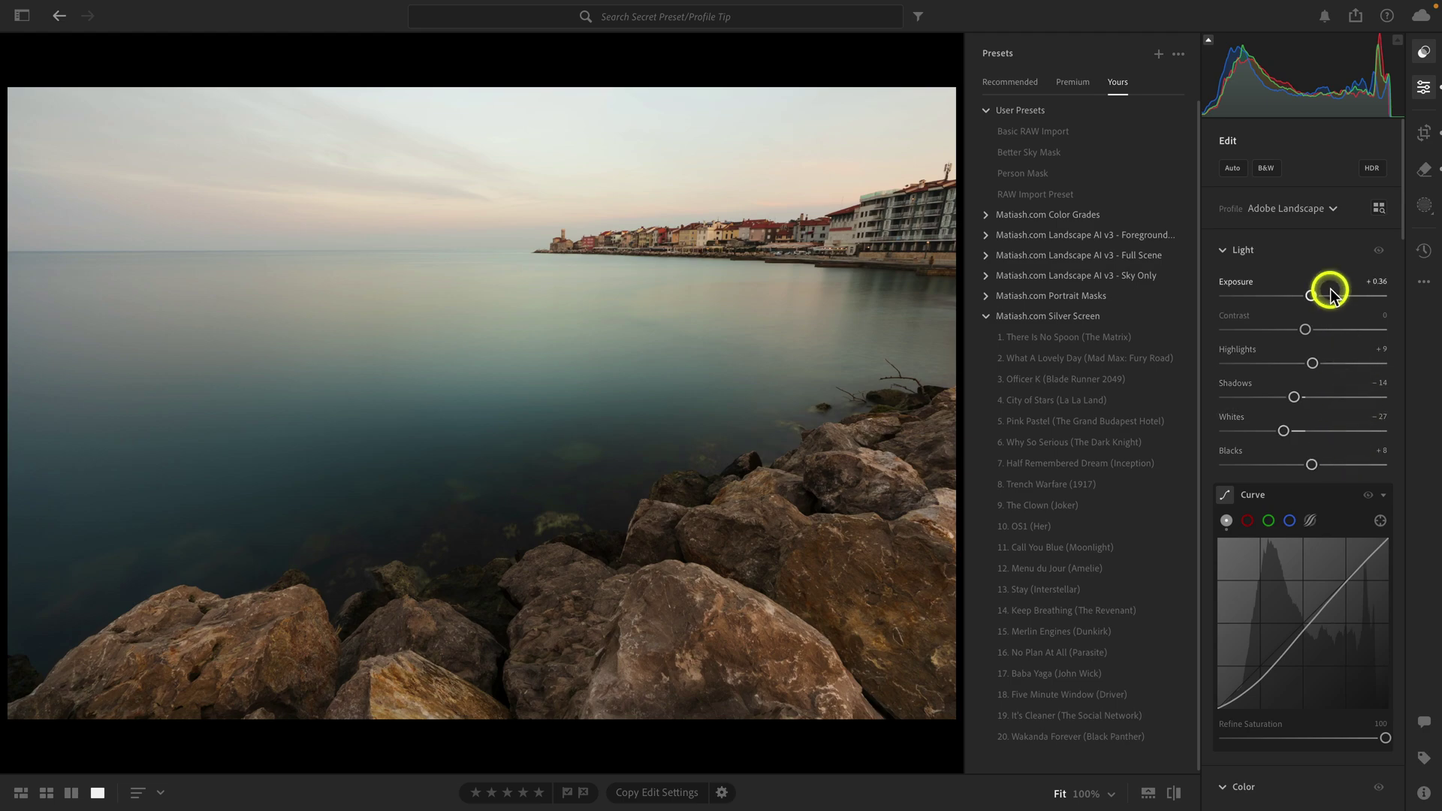
click(1127, 336)
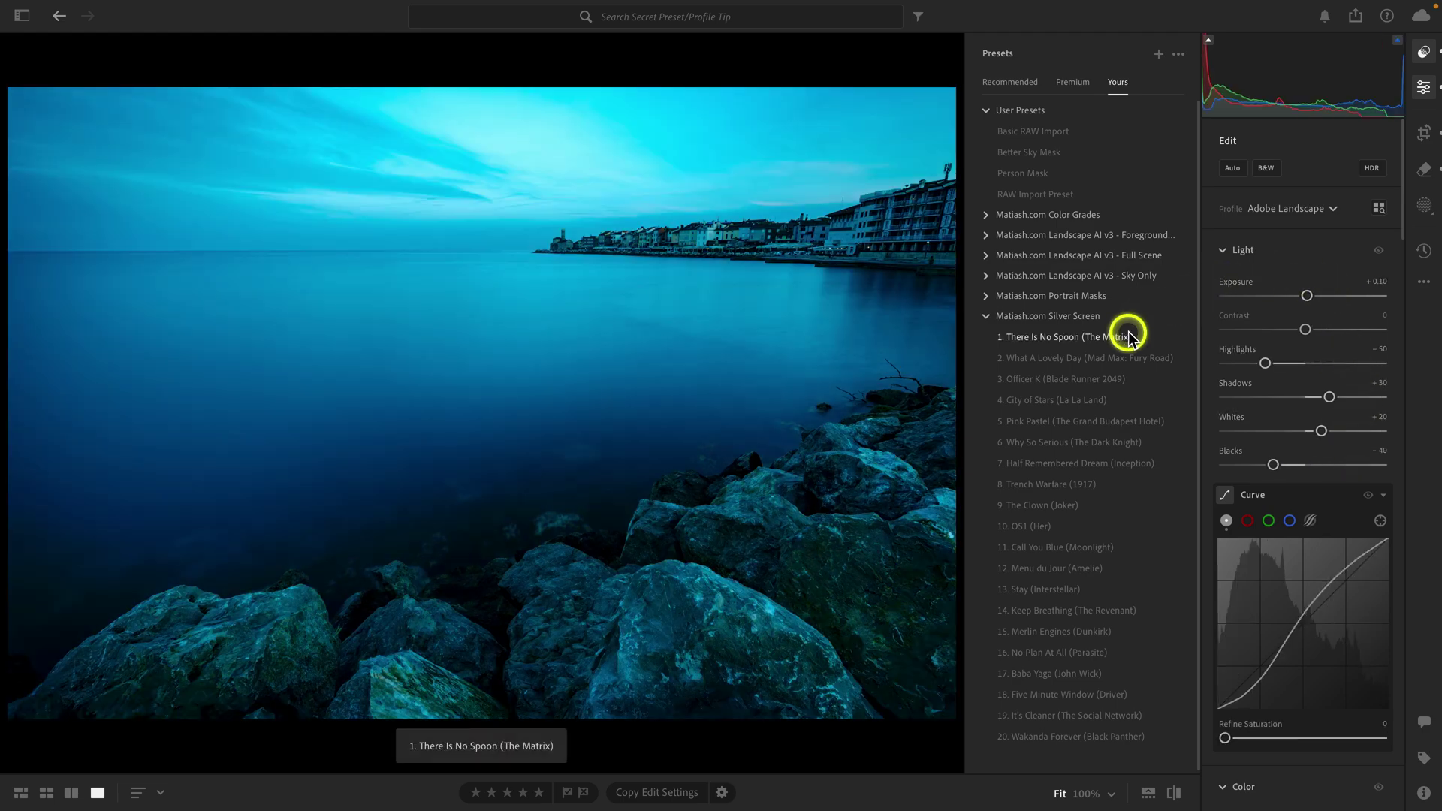
key(ctrl+z)
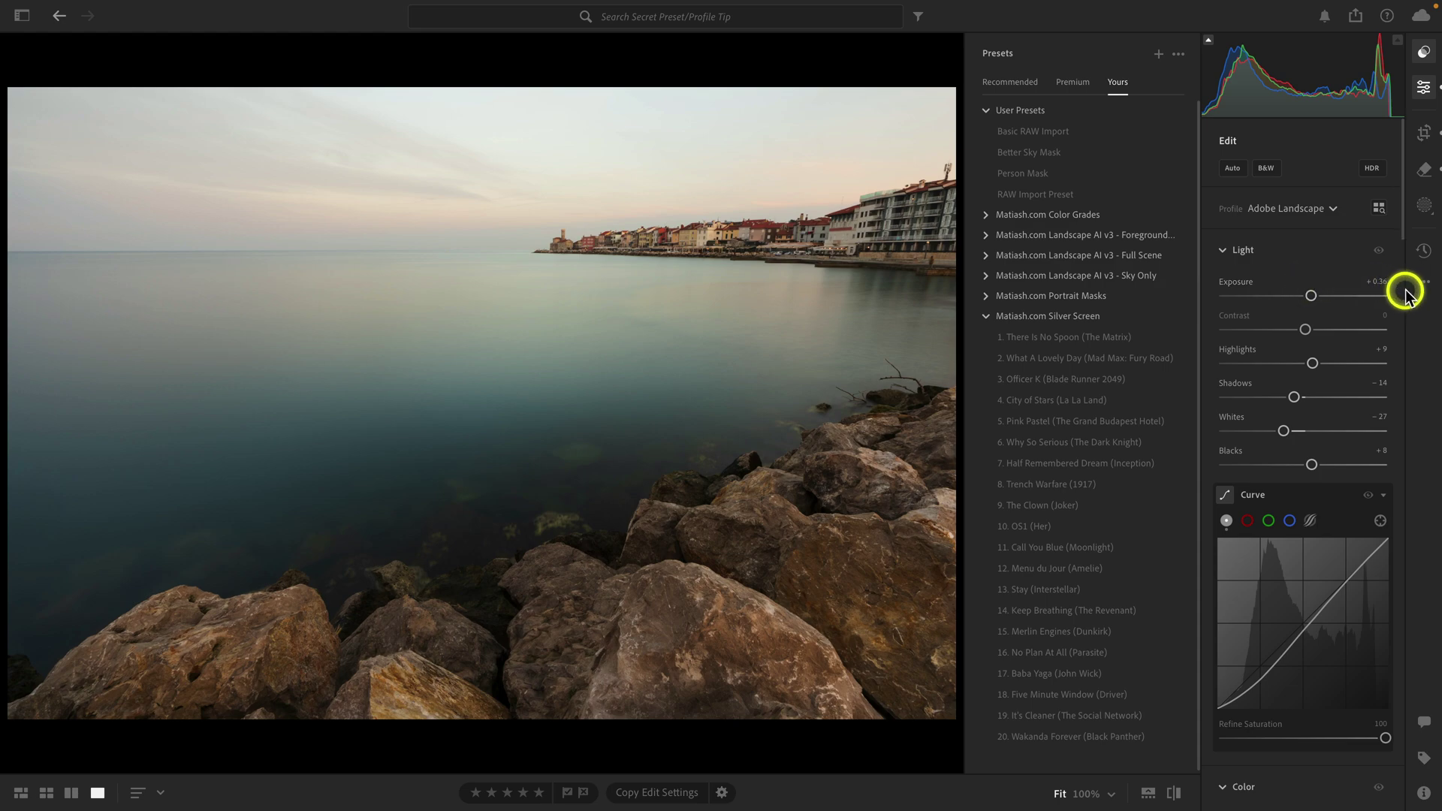
Try the Silver Screen presets 1 (The Matrix) and 2 (Mad Max: Fury Road), undo the look and close the presets
click(1131, 336)
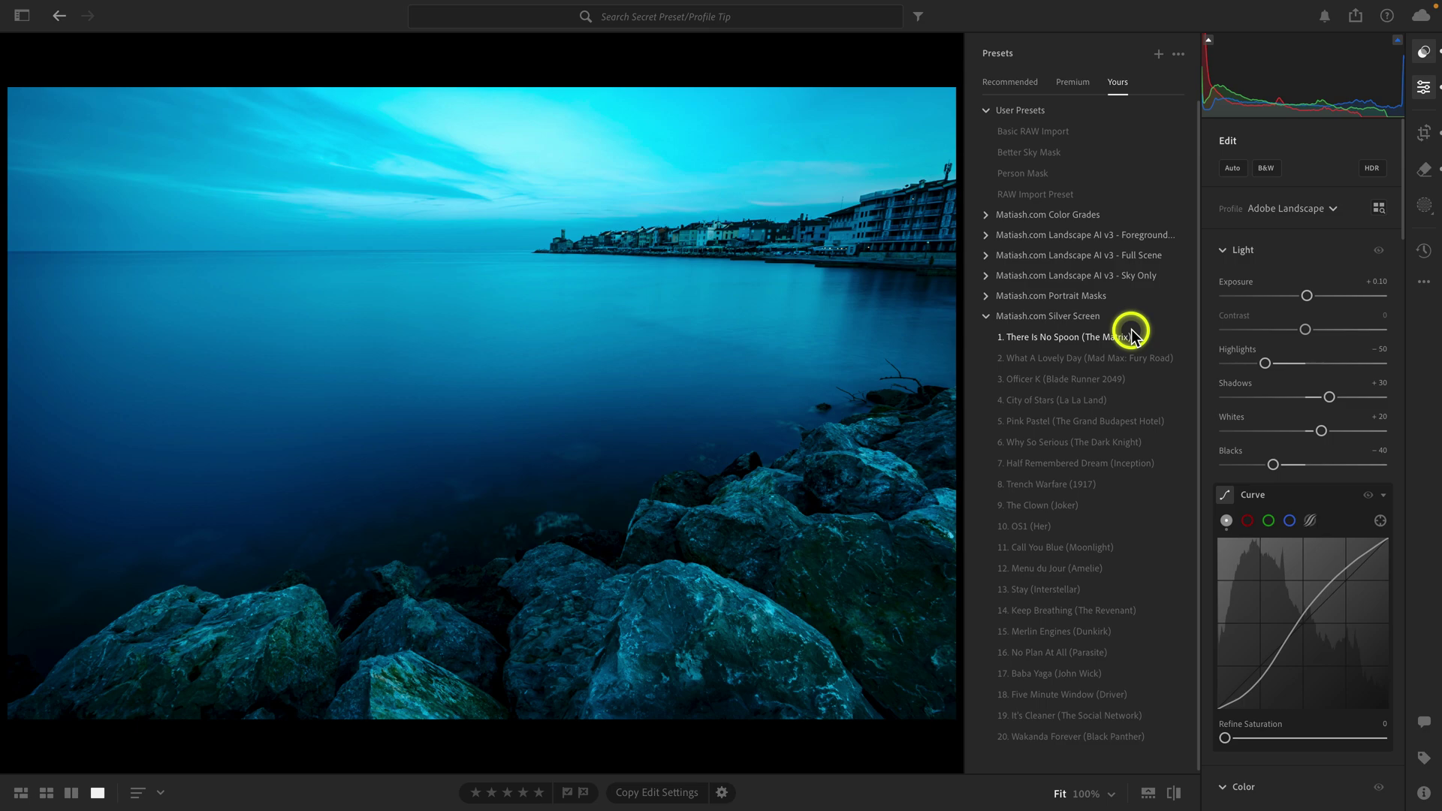
click(1126, 357)
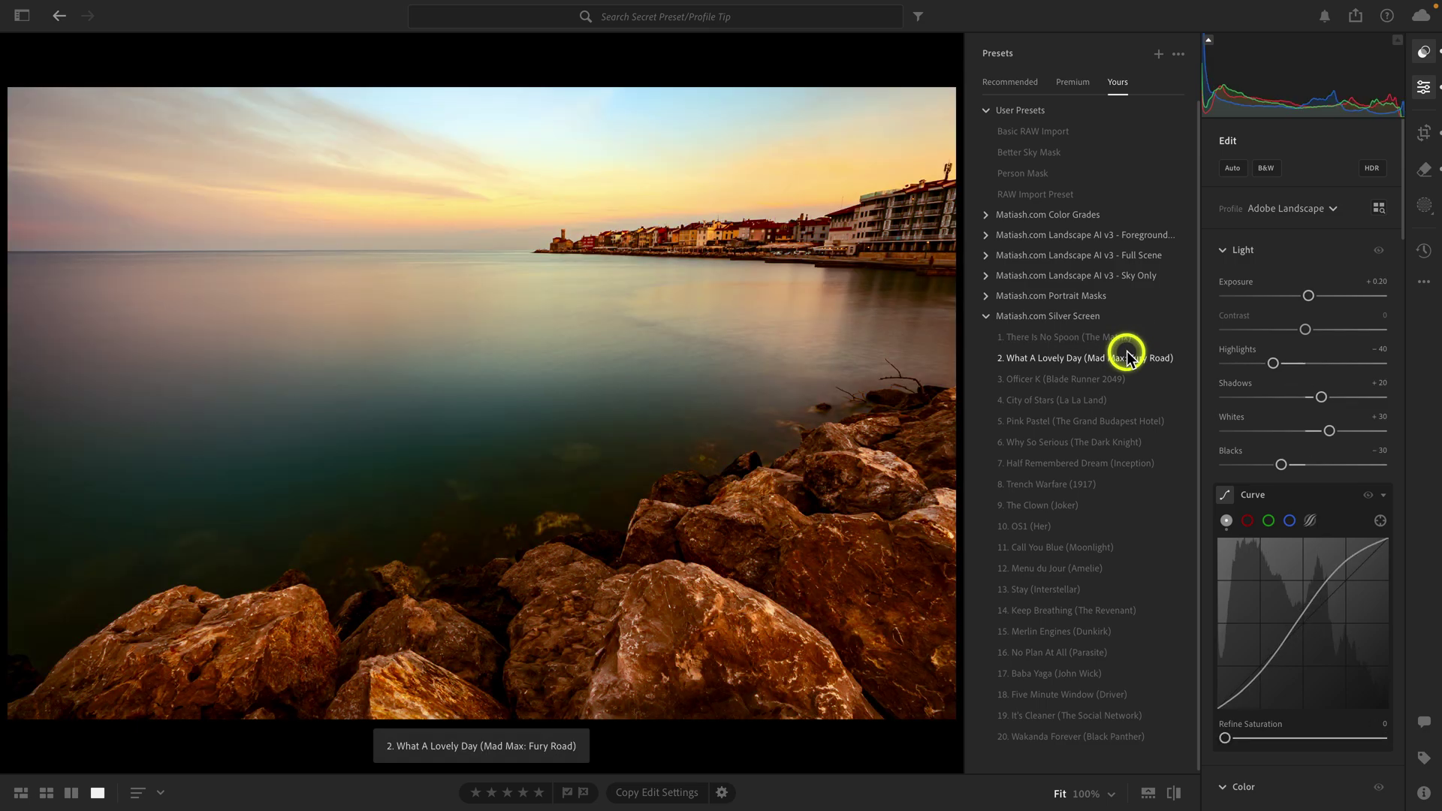
key(ctrl+z)
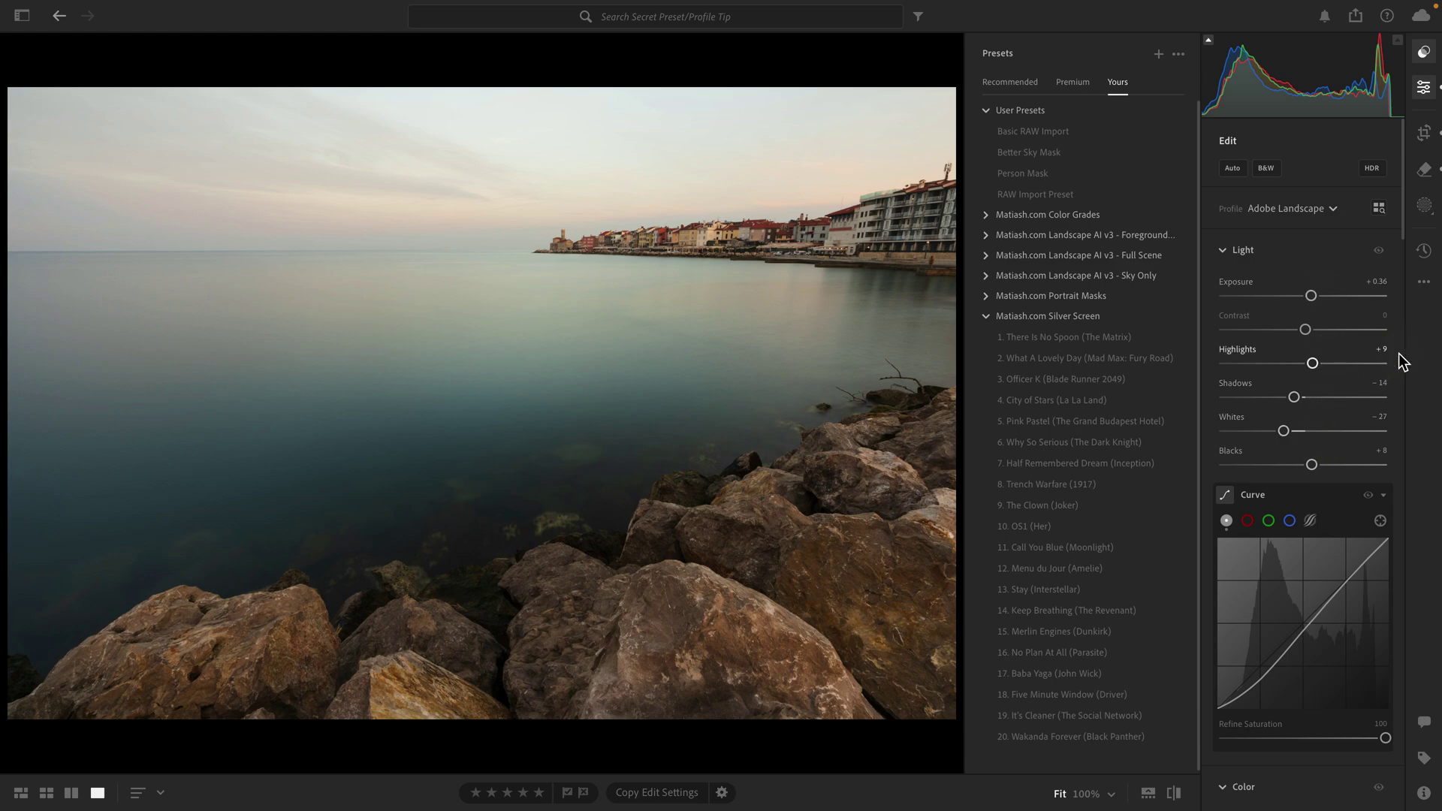
click(1424, 53)
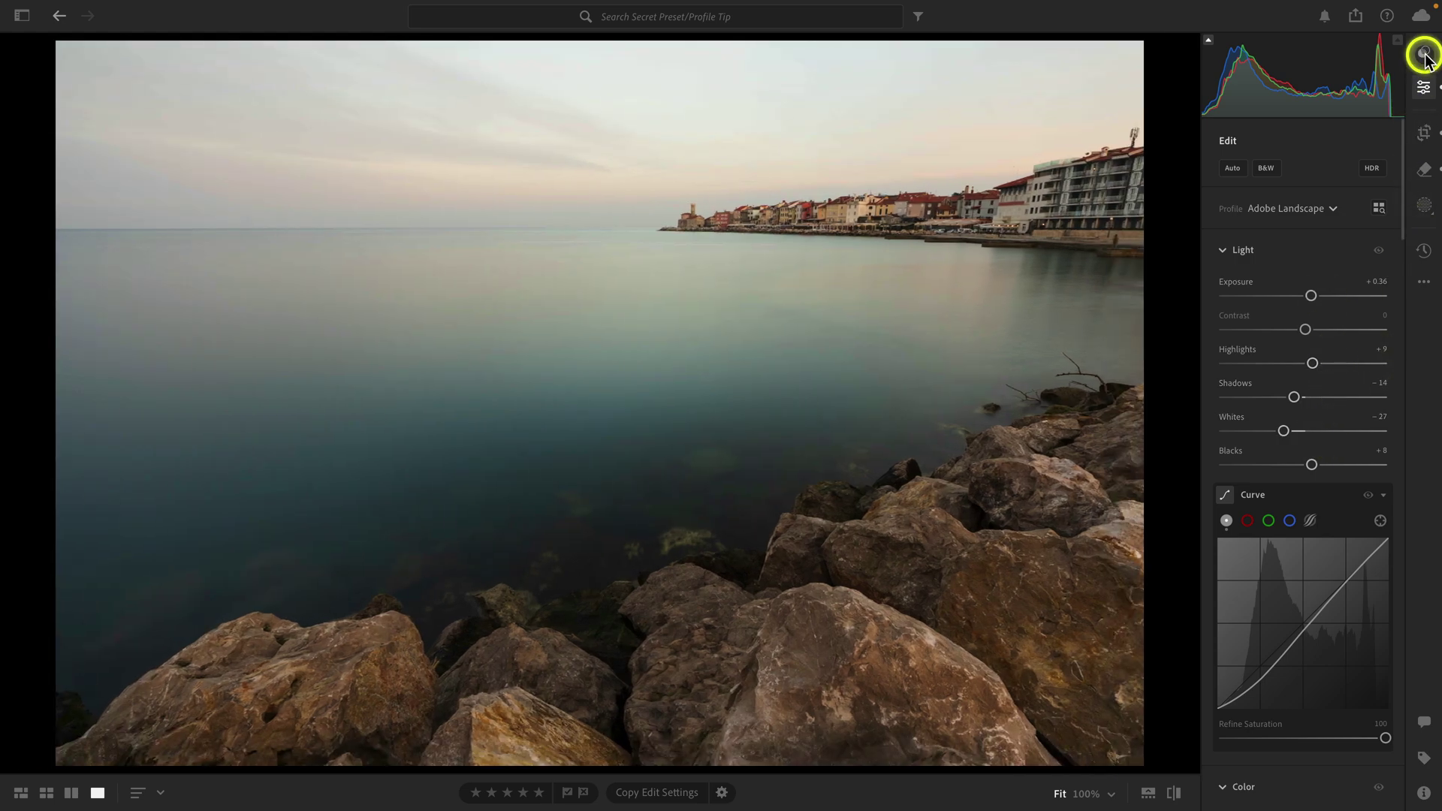
Look at the favorite profiles in the profile browser, then switch the photo's profile to Adobe Color
click(1380, 209)
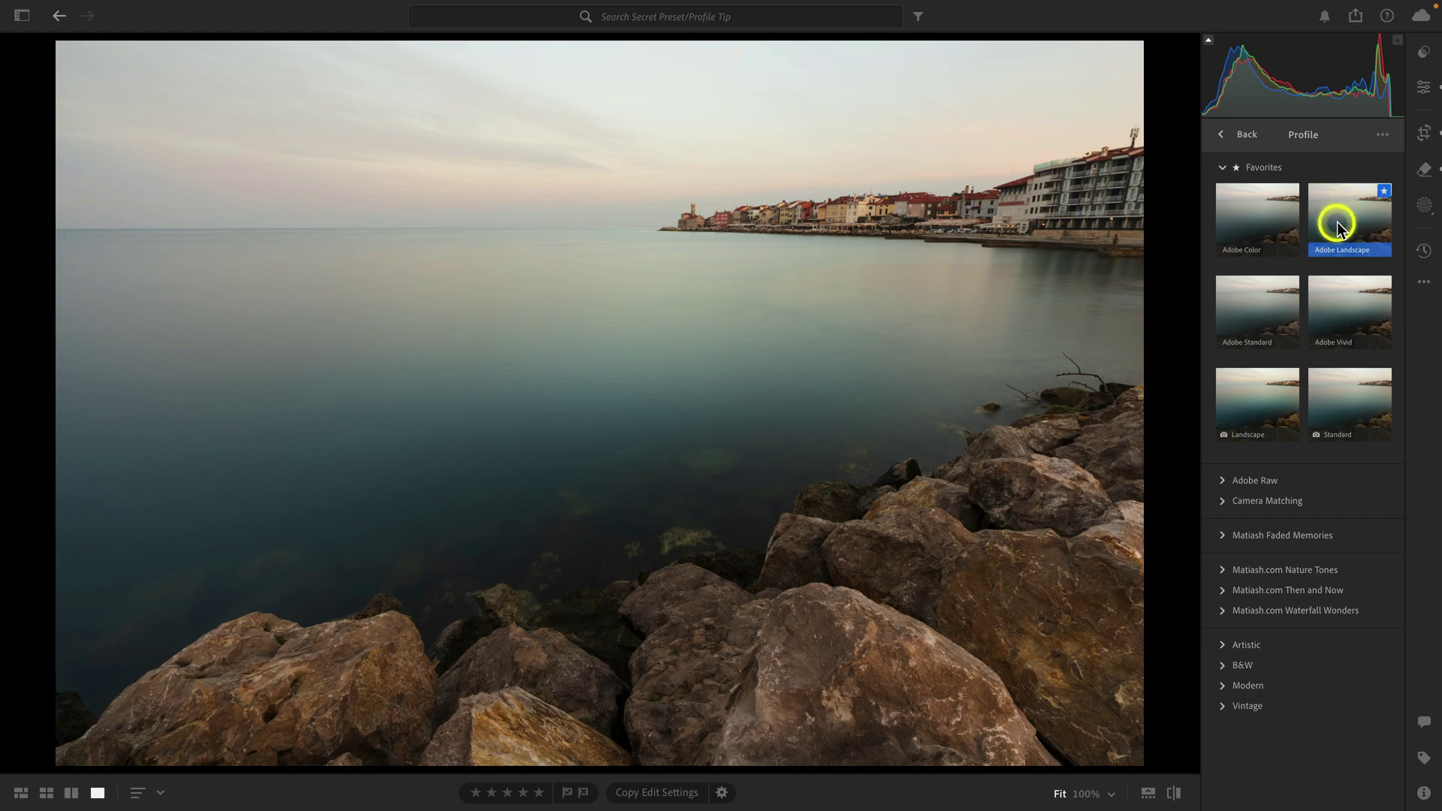
click(1241, 135)
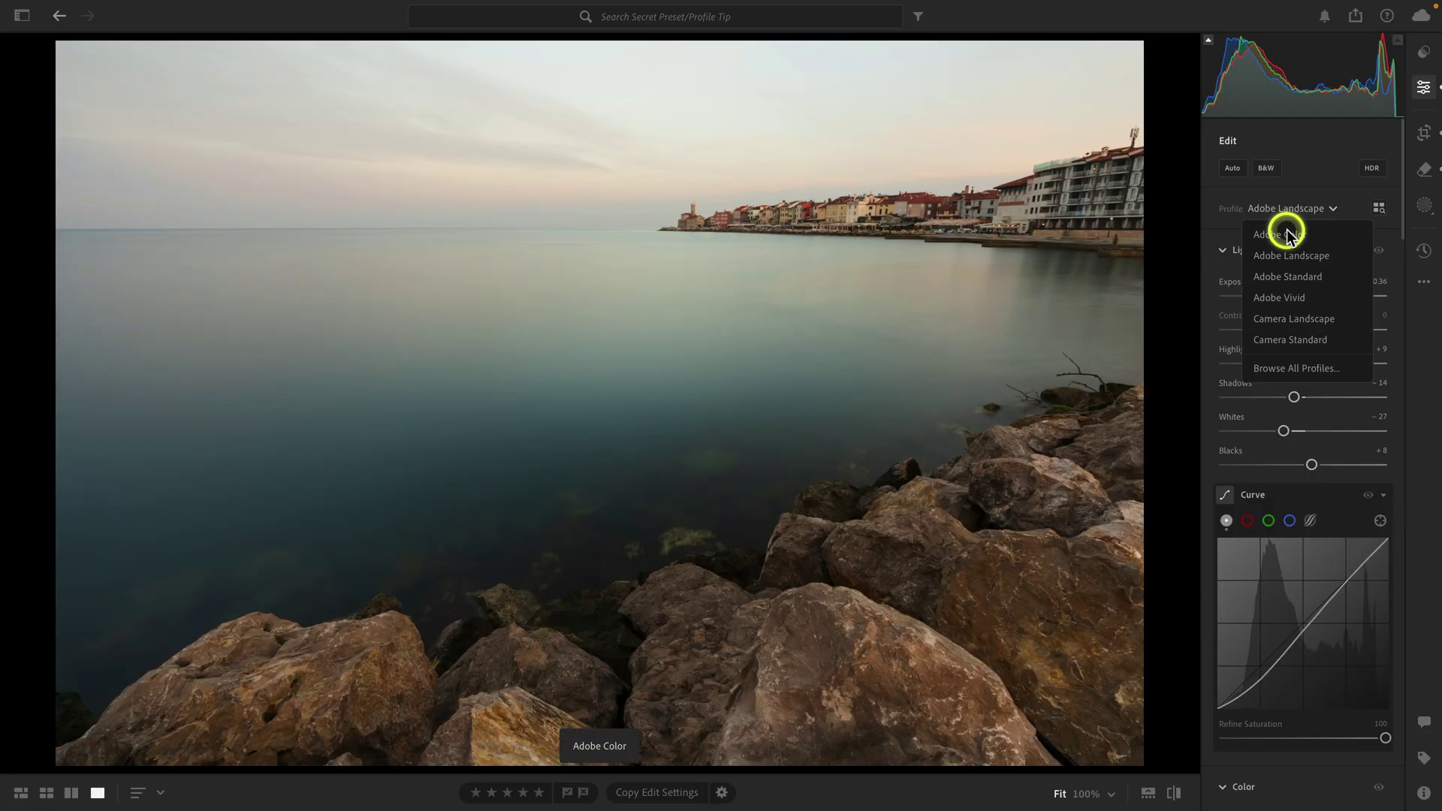
click(1286, 226)
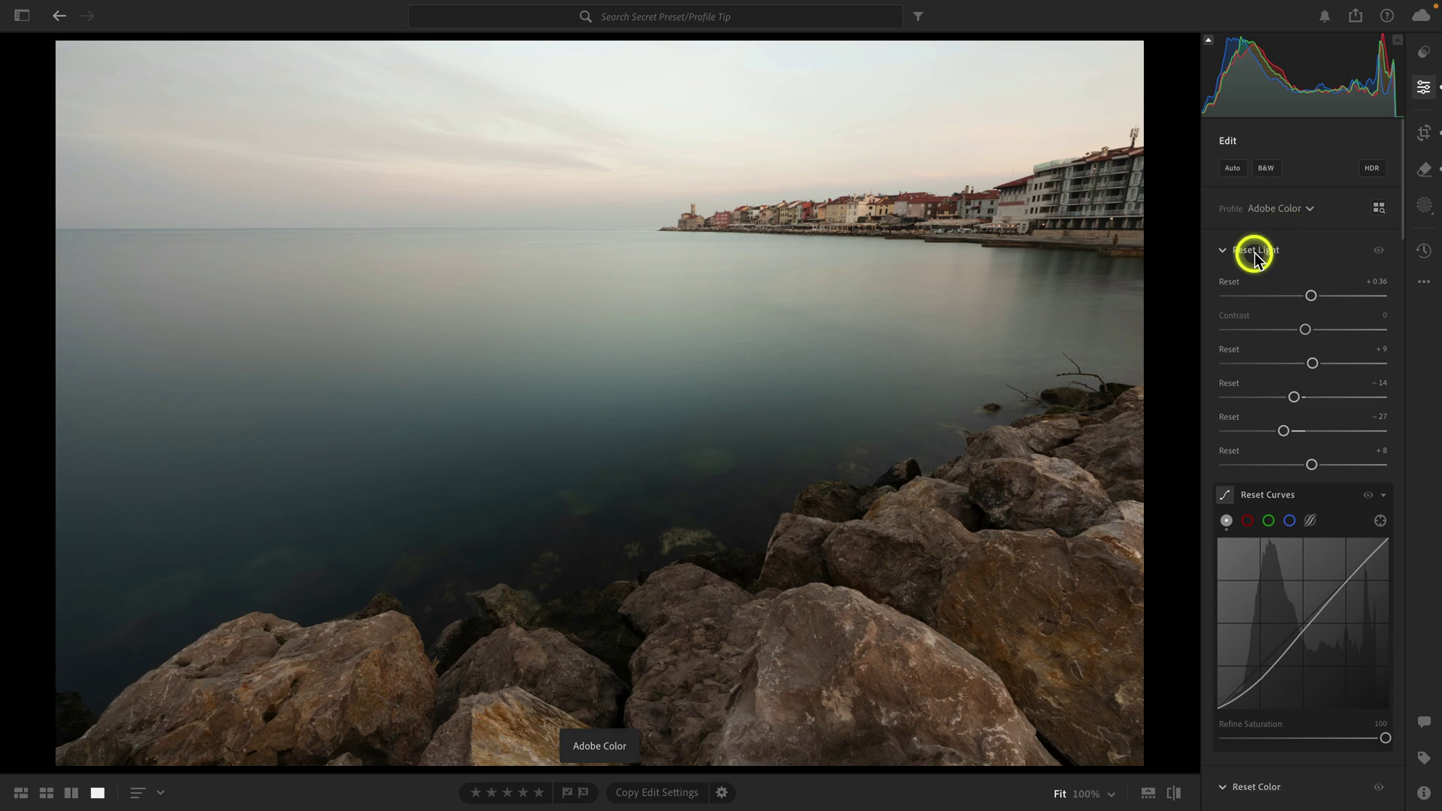
Reset the photo's Light, Curve and Color adjustments to their defaults
alt+click(1255, 254)
alt+click(1259, 497)
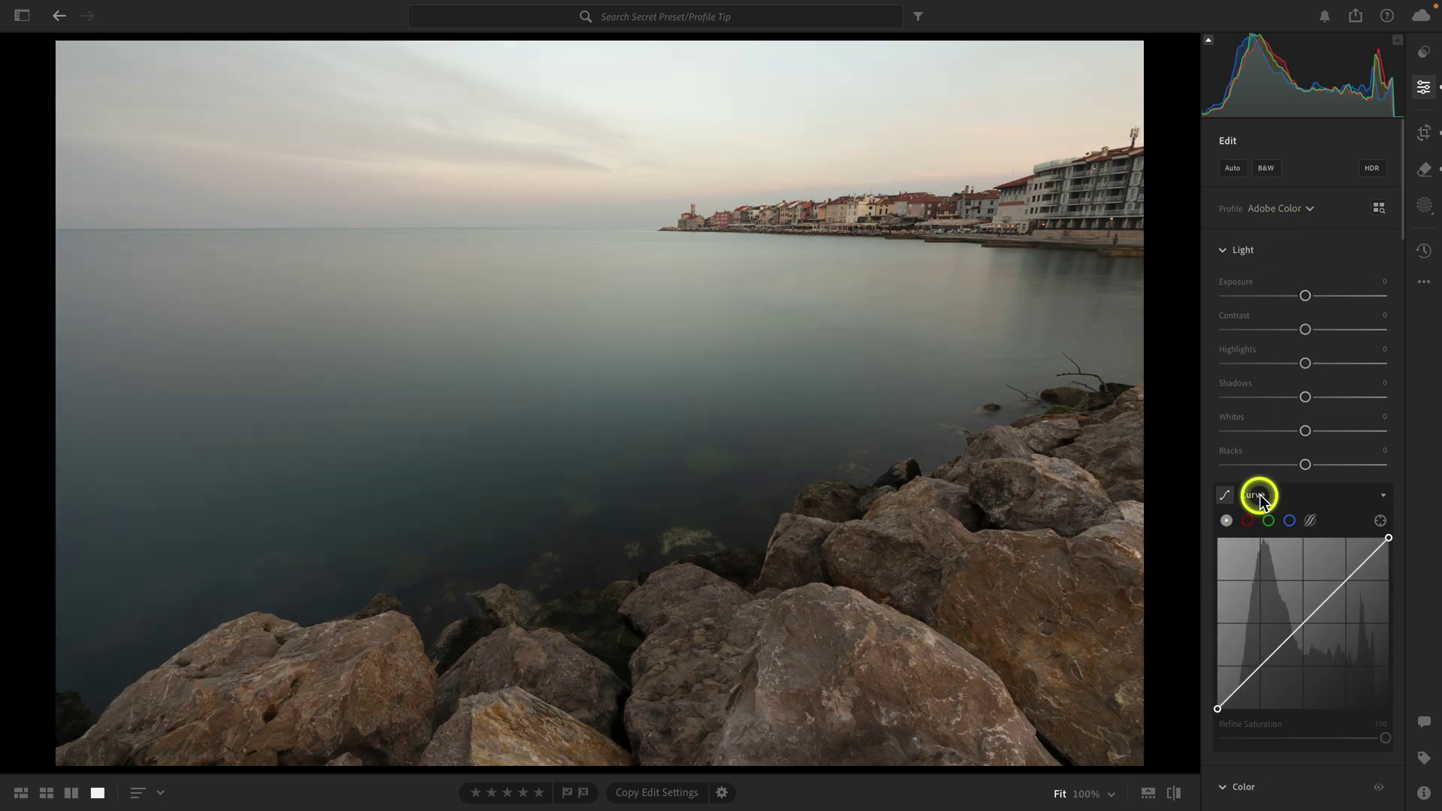
scroll(1258, 497, down, 5)
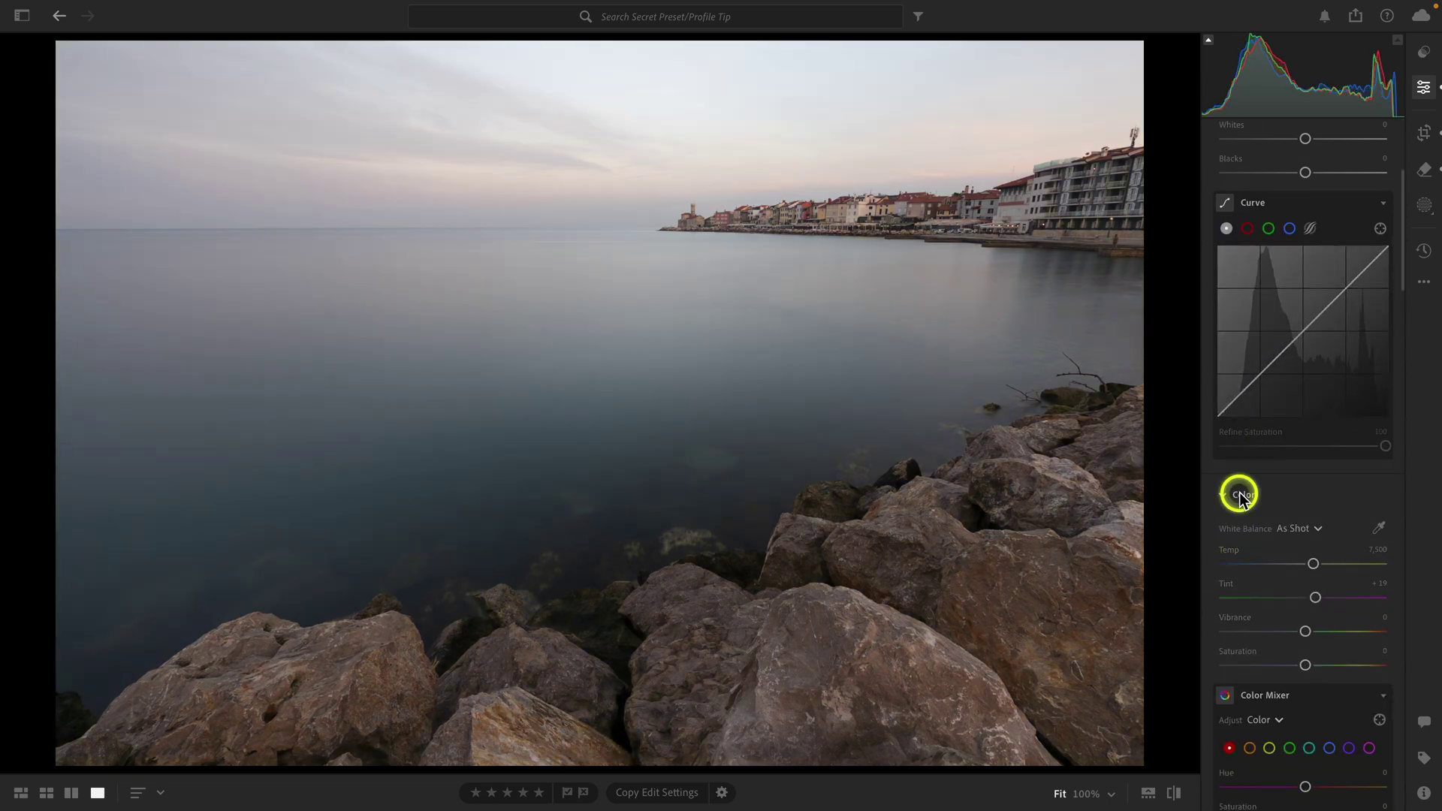
scroll(1239, 495, up, 5)
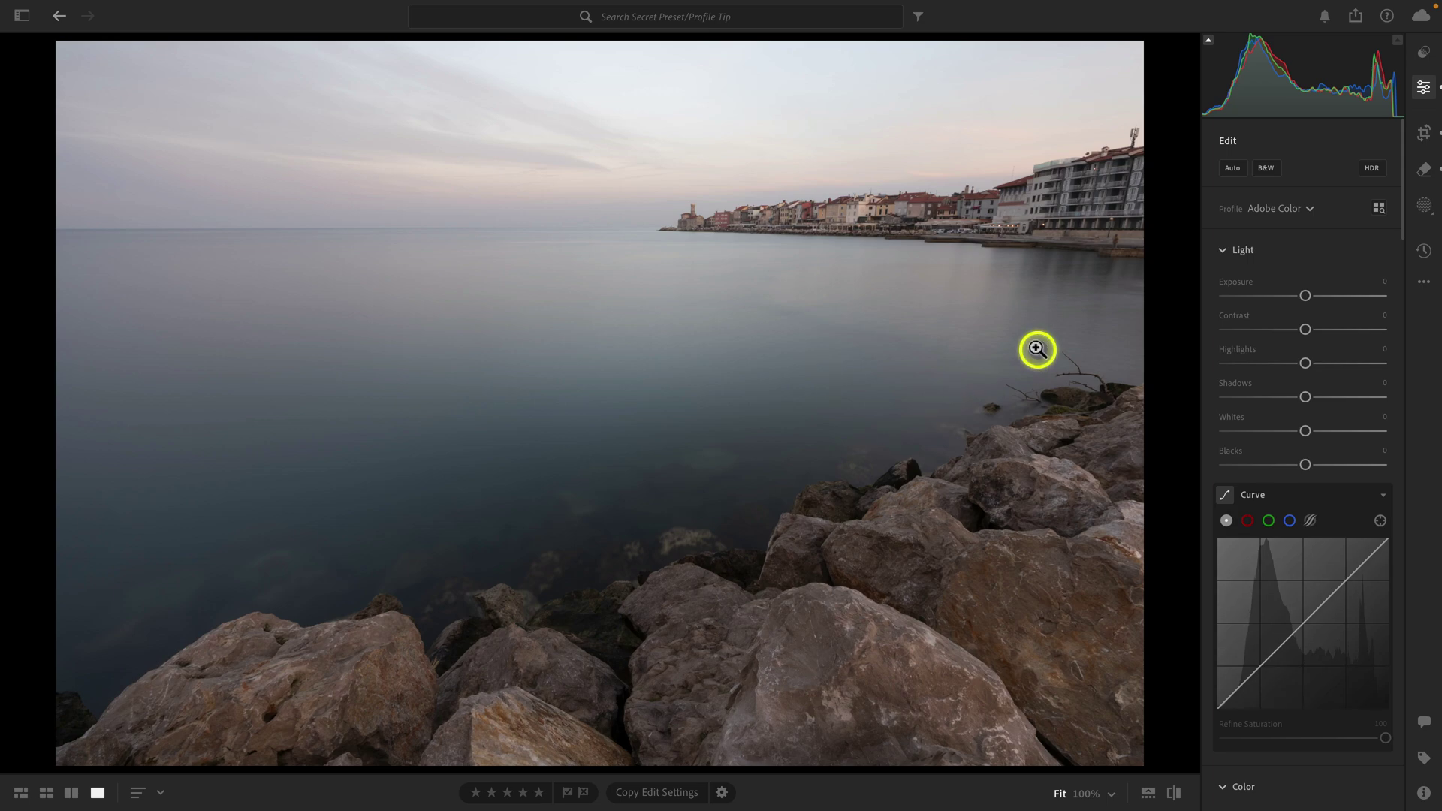
Apply the Vintage 06 creative profile from the Vintage group to the photo
click(1378, 208)
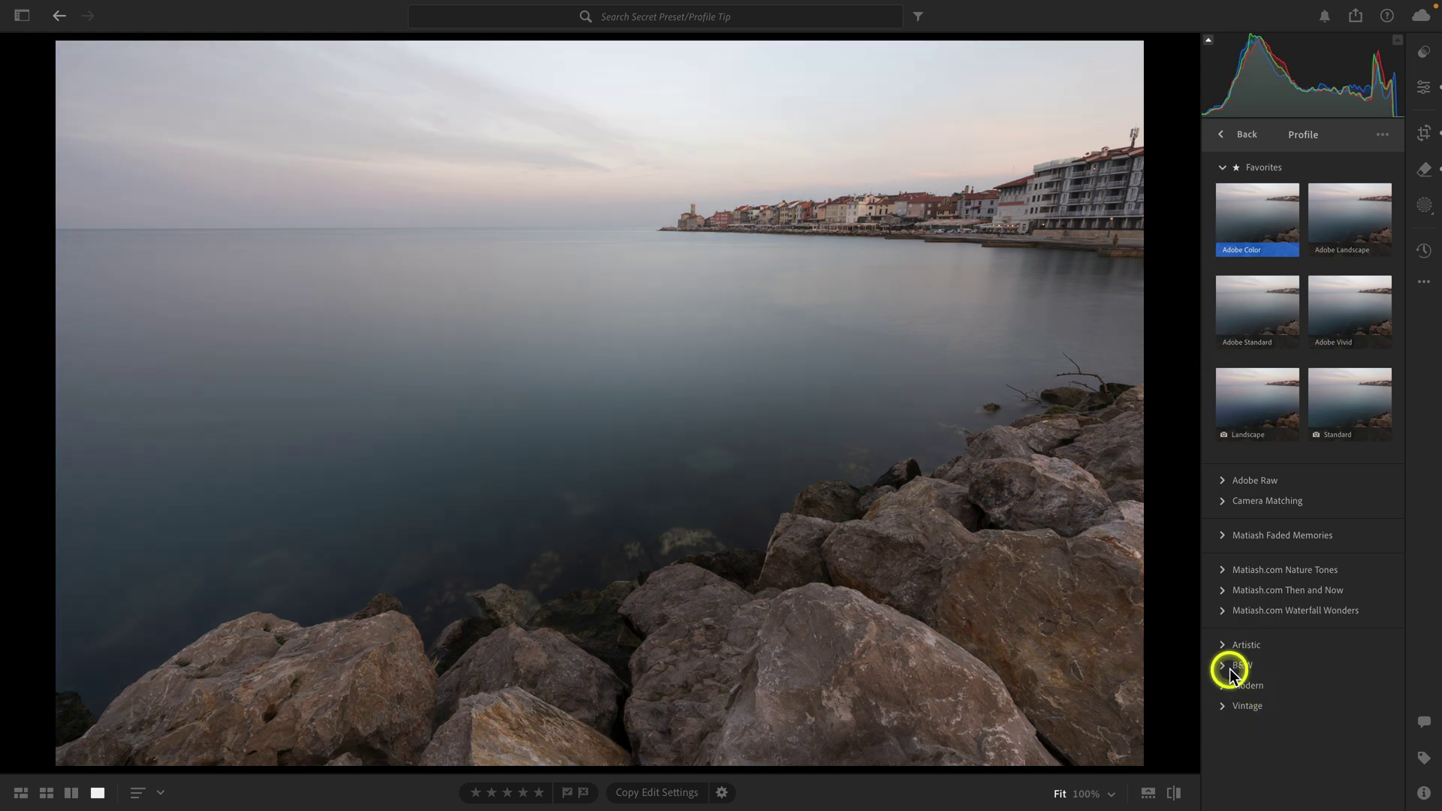
click(1222, 706)
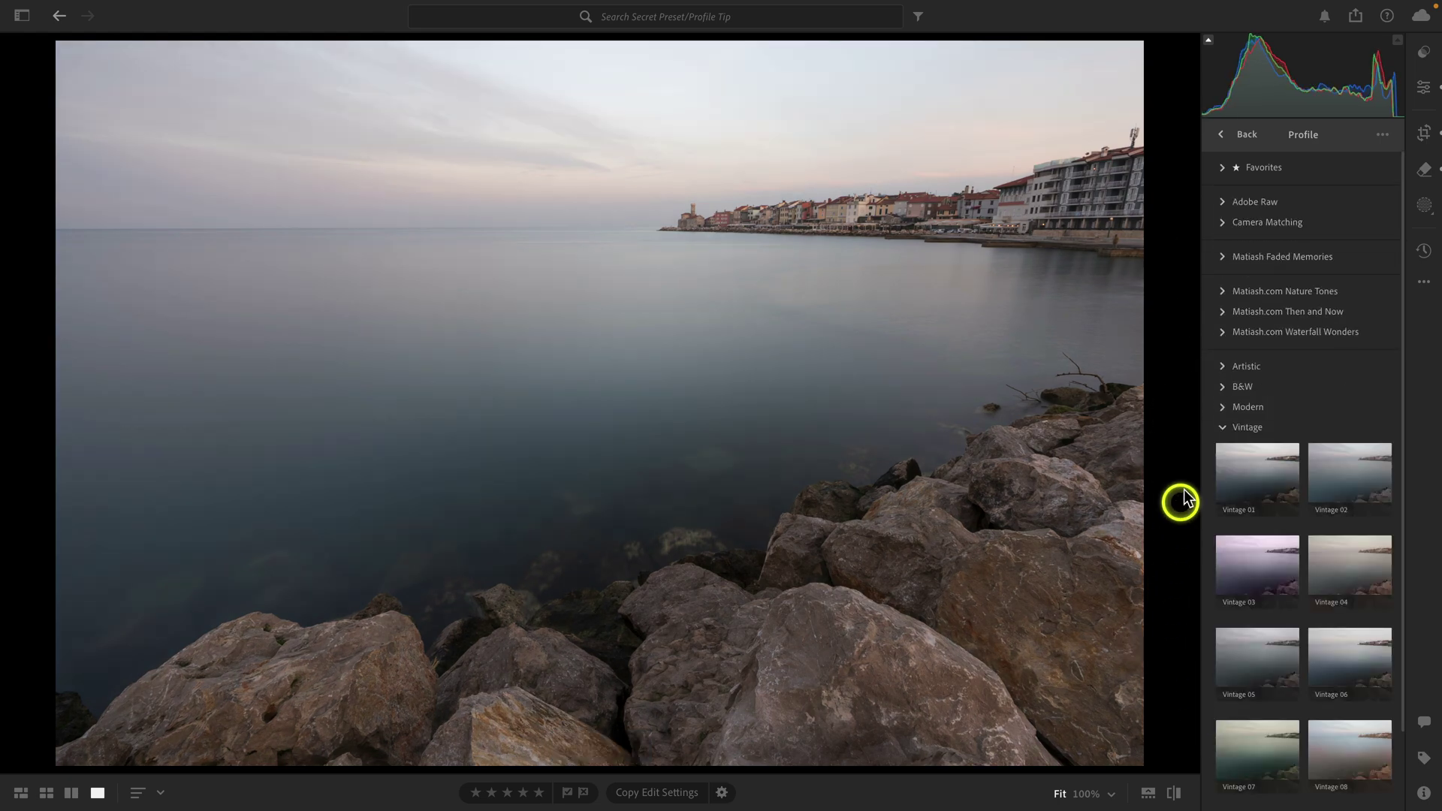
click(1225, 424)
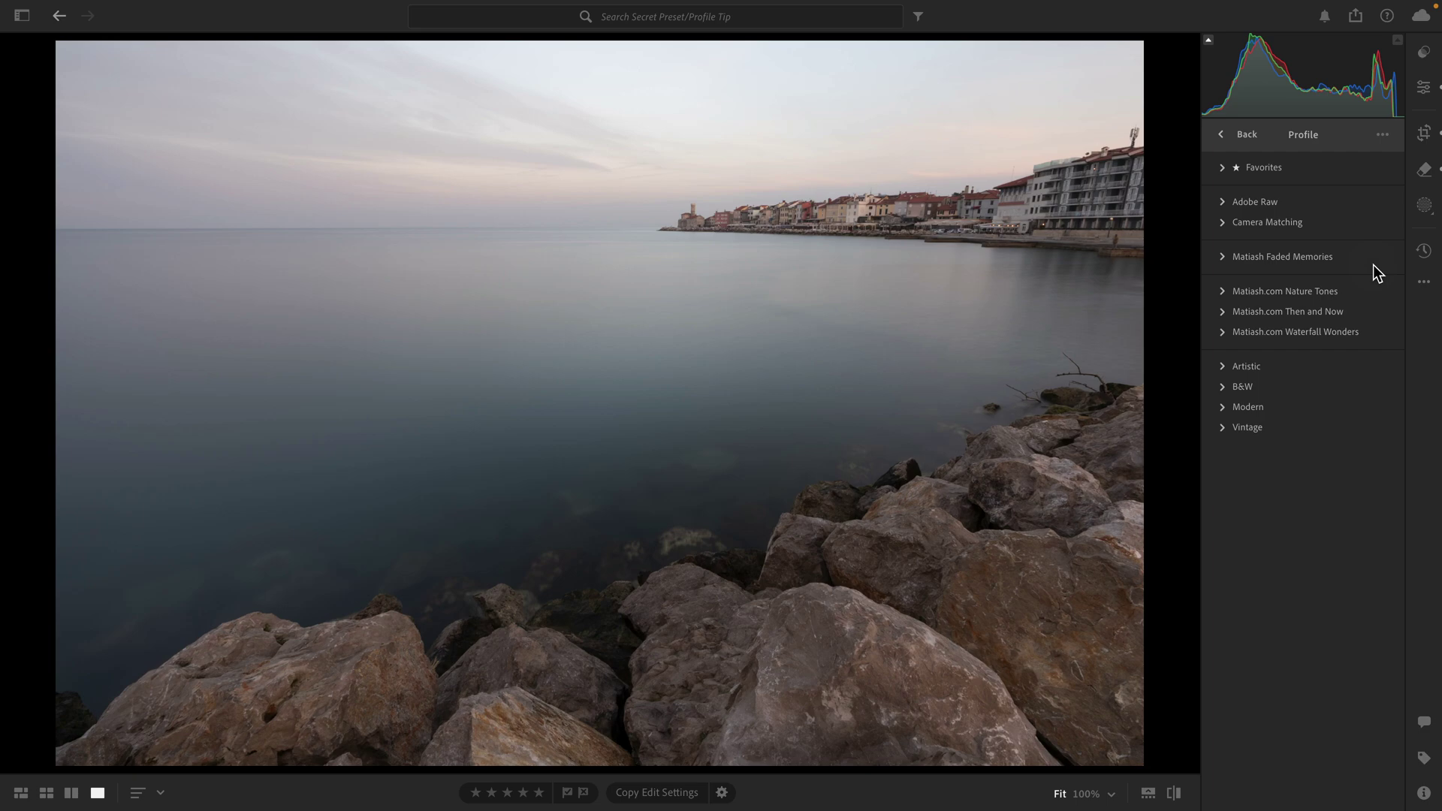
click(1222, 427)
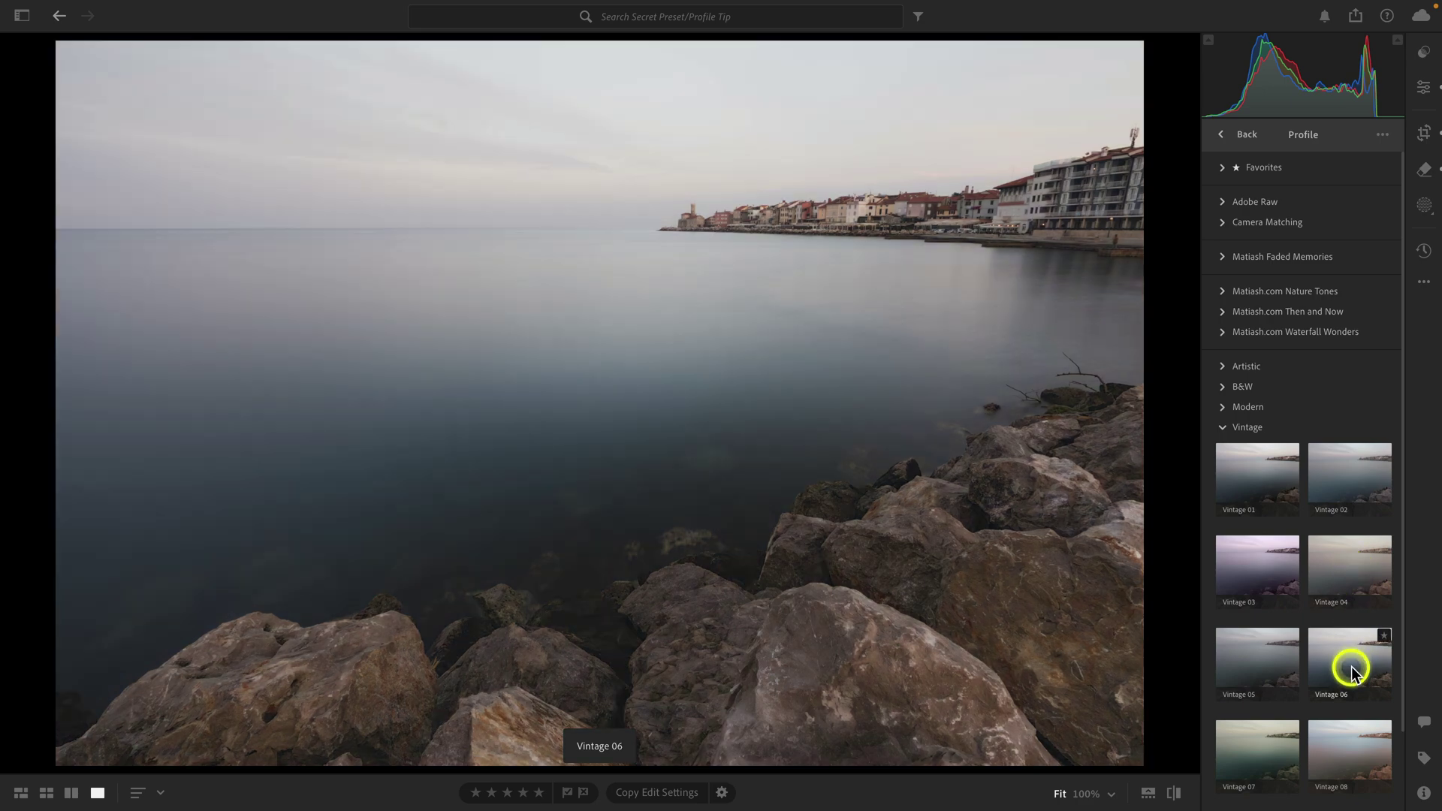
scroll(1358, 747, down, 2)
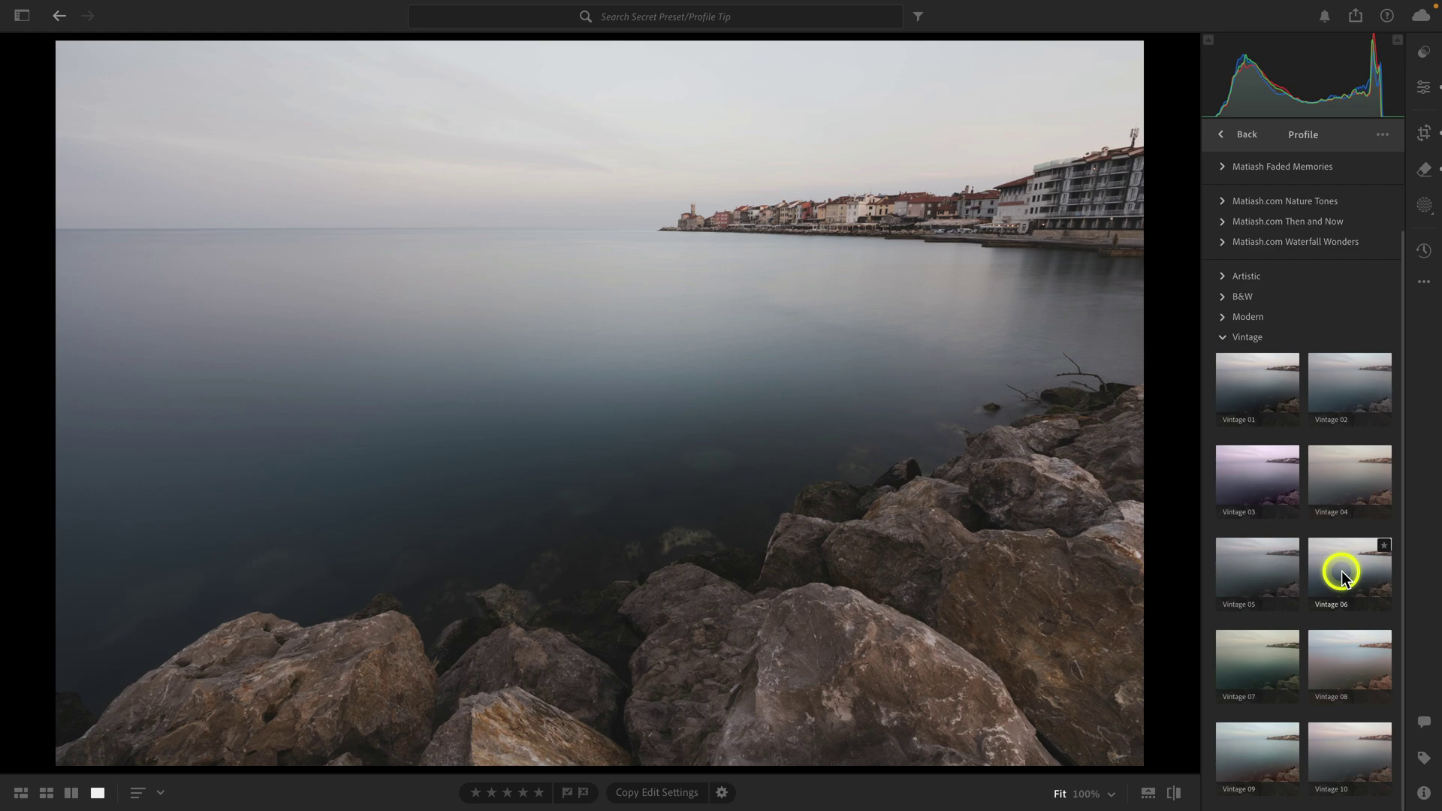
click(1342, 577)
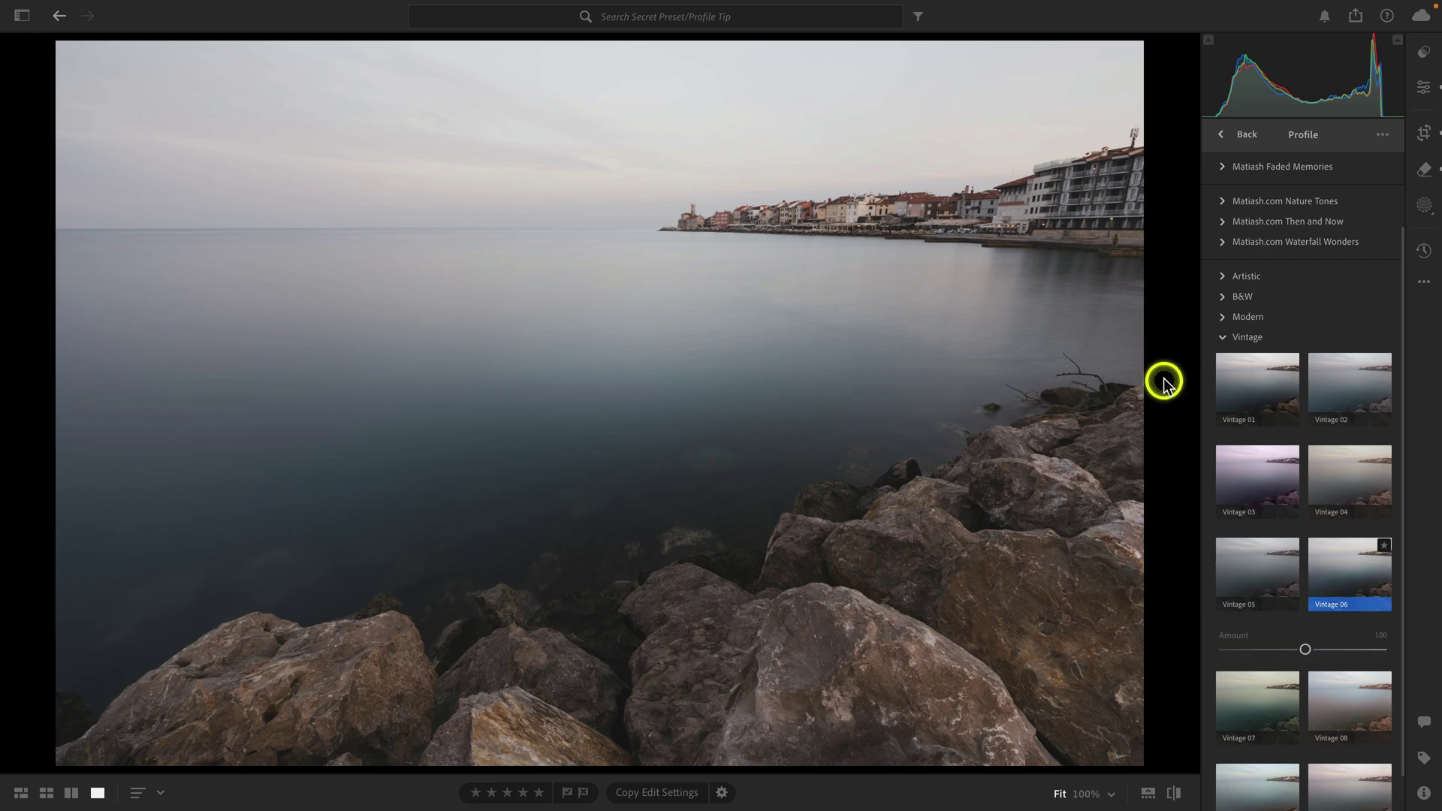
Compare the Adobe Raw profiles with the Vintage profiles and preview Vintage 03 on the photo
scroll(1278, 238, up, 2)
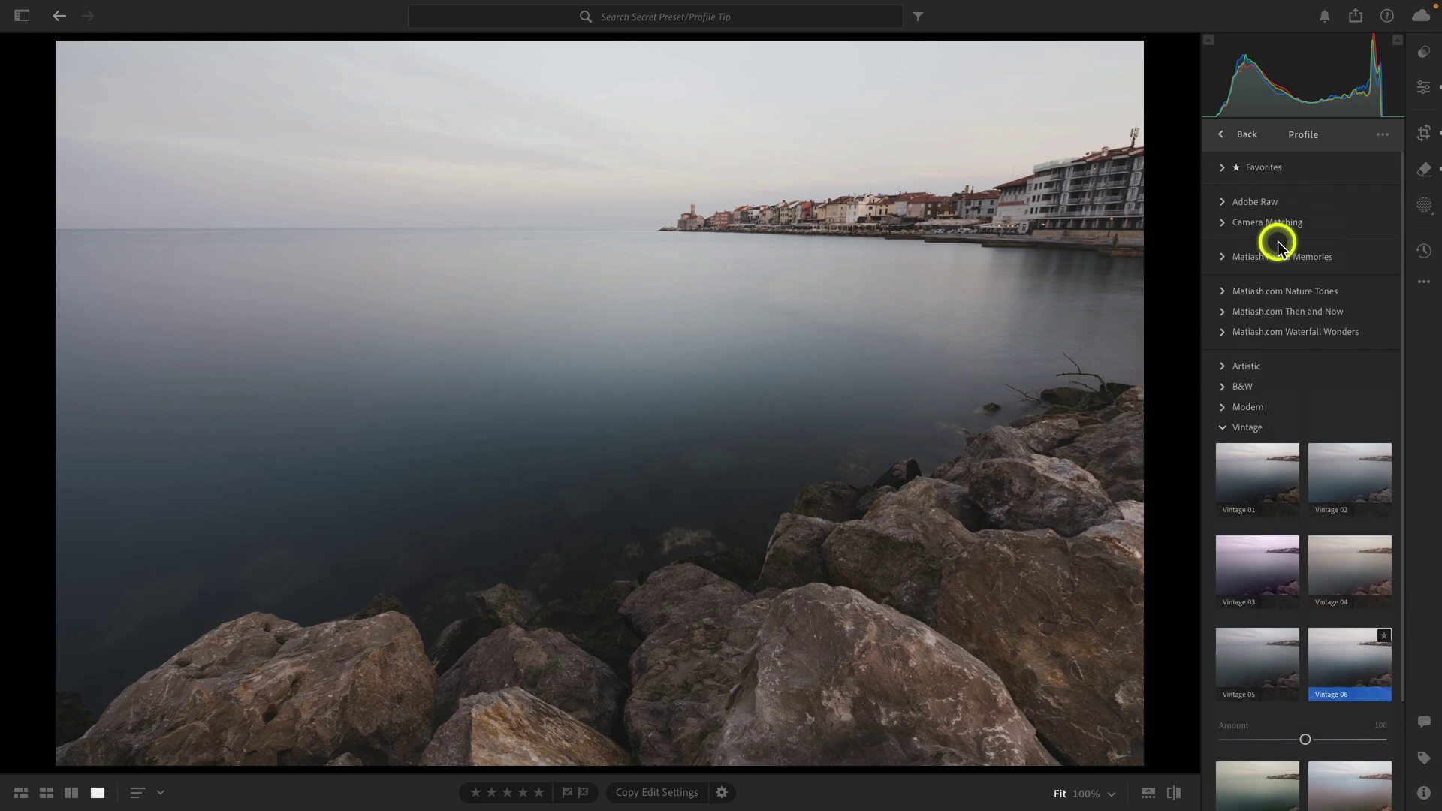
click(1222, 202)
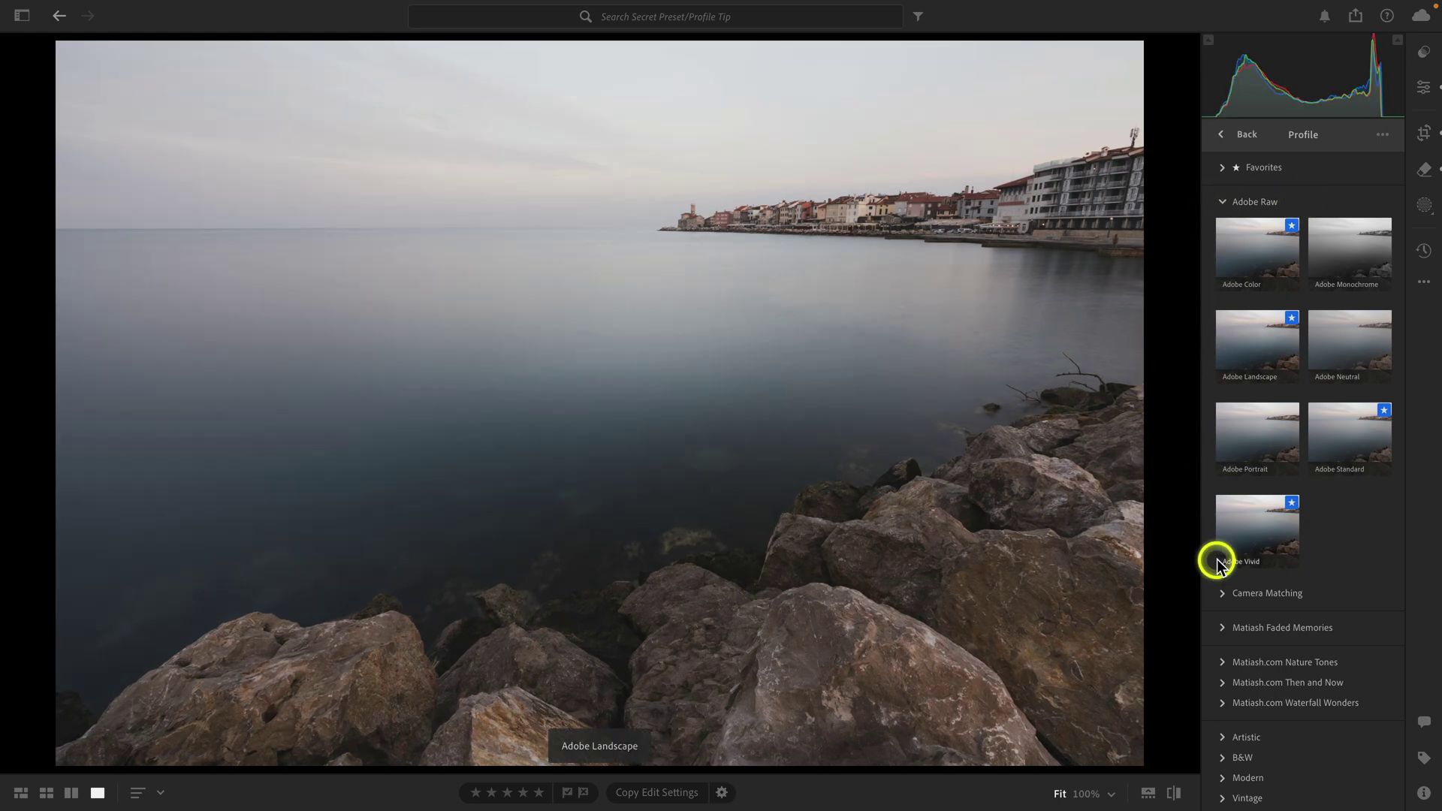
click(1241, 798)
scroll(1254, 713, down, 7)
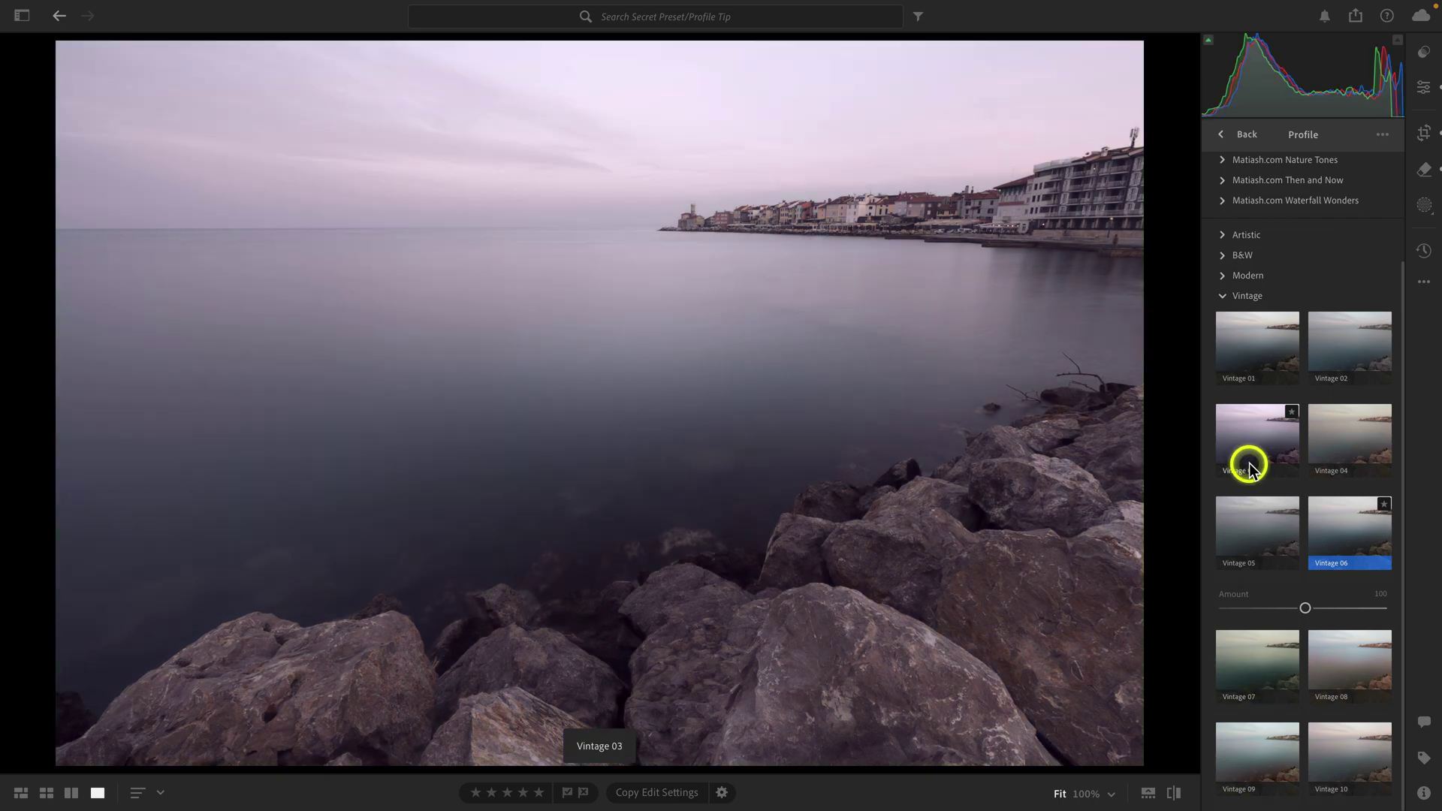
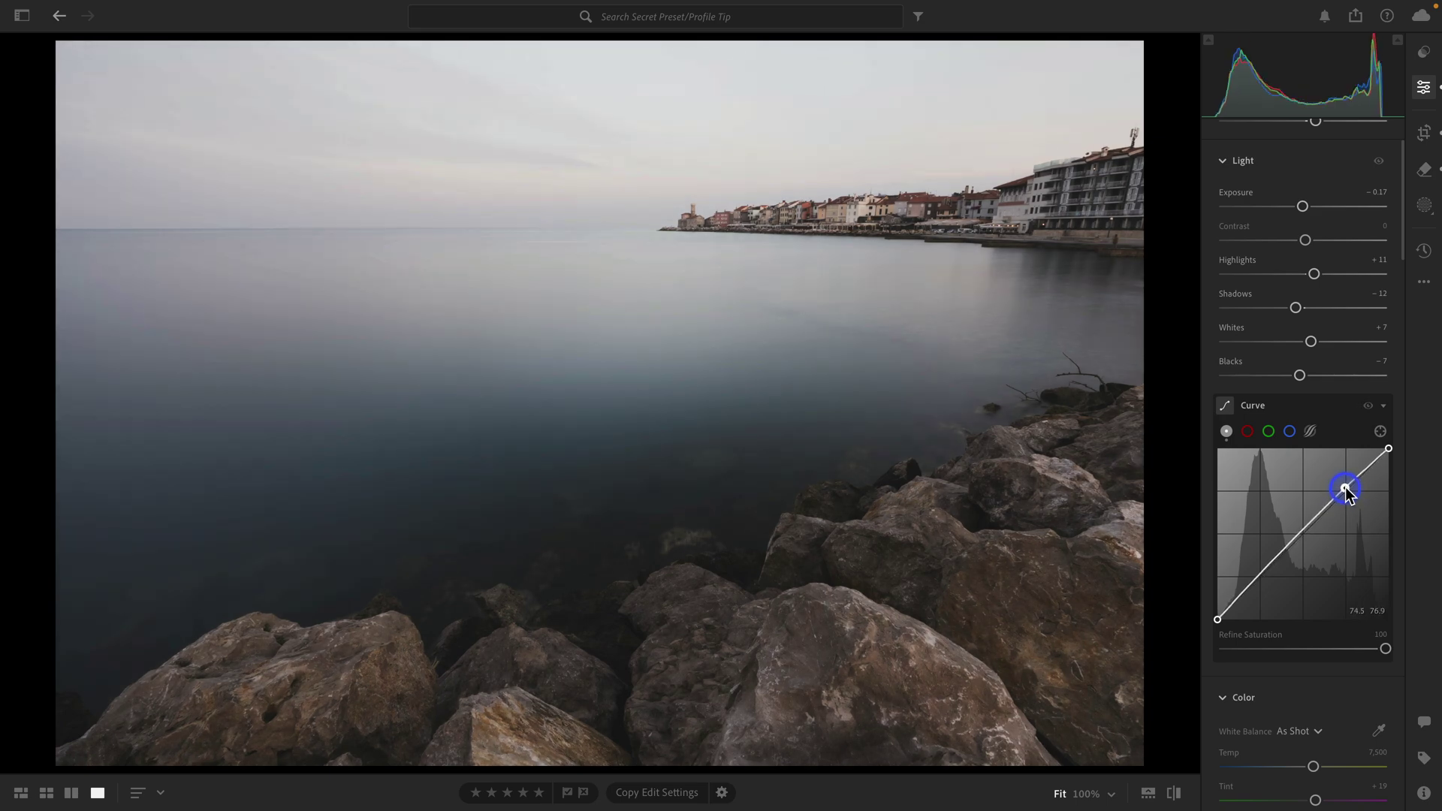
Shape the tone curve into a gentle S with darker shadows, an anchored midtone and a slightly lifted black point
drag(1293, 532, 1308, 533)
drag(1258, 581, 1215, 609)
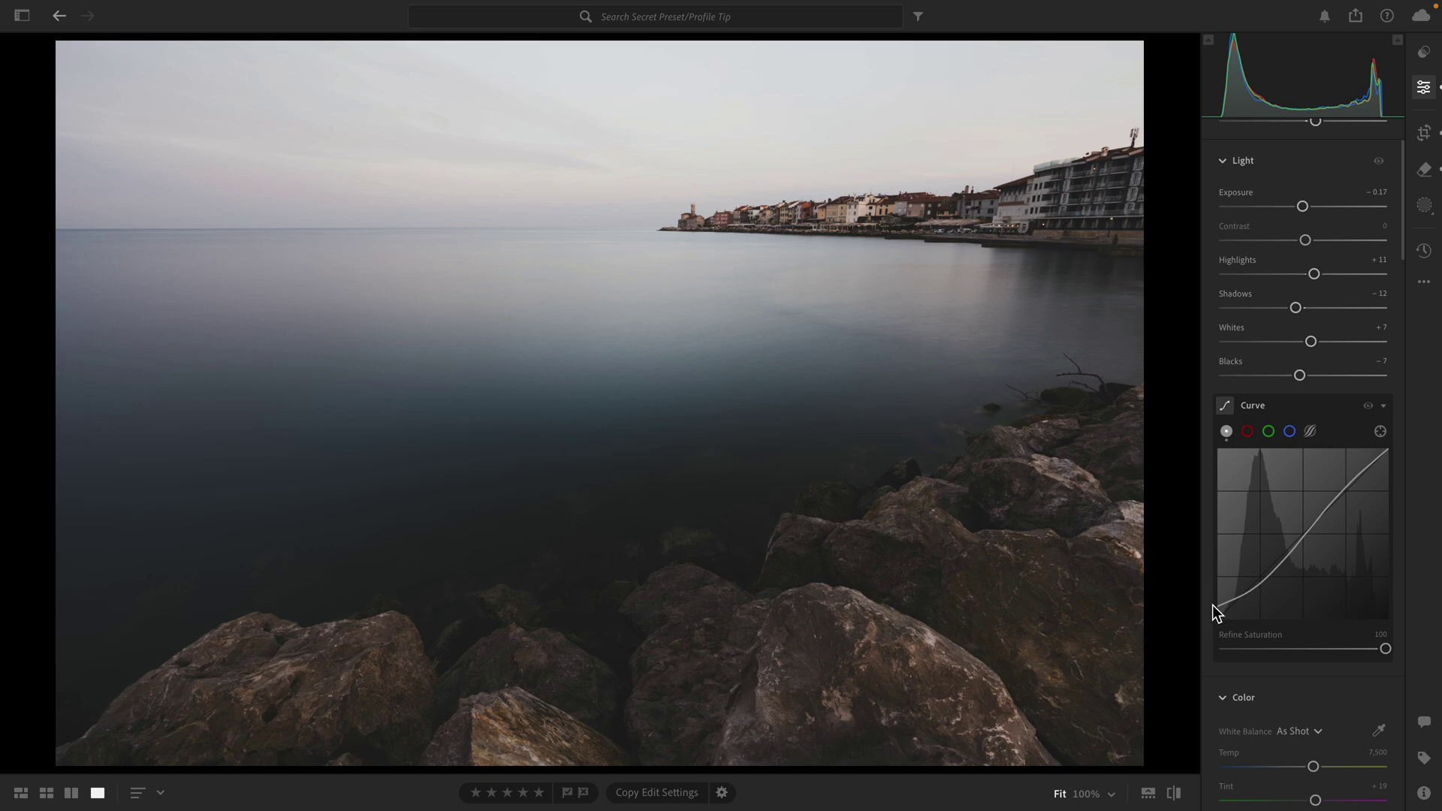
scroll(1308, 538, up, 3)
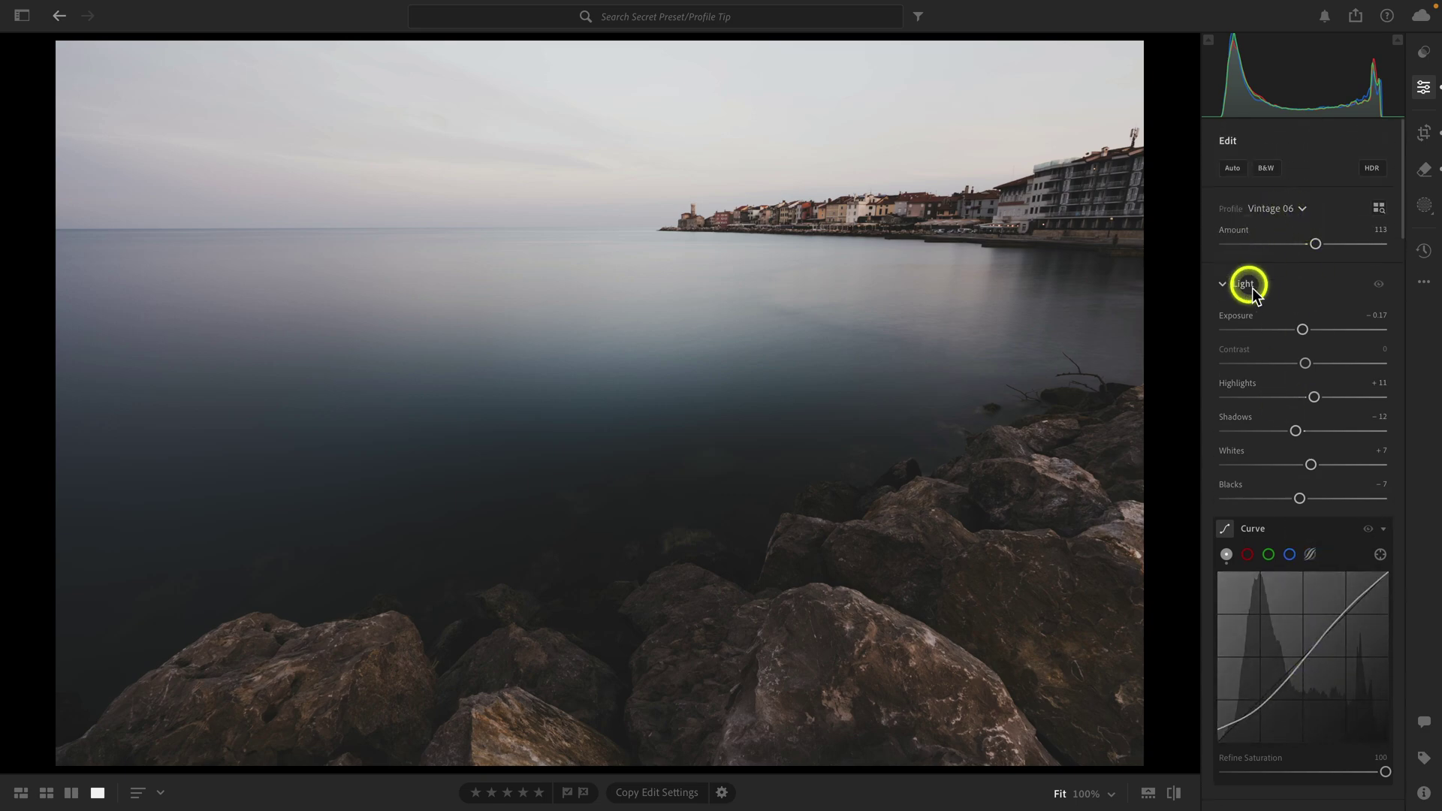
Set the Color Calibration saturation to +16 for Blue Primary, +18 for Green Primary and -32 for Red Primary
scroll(1311, 306, down, 10)
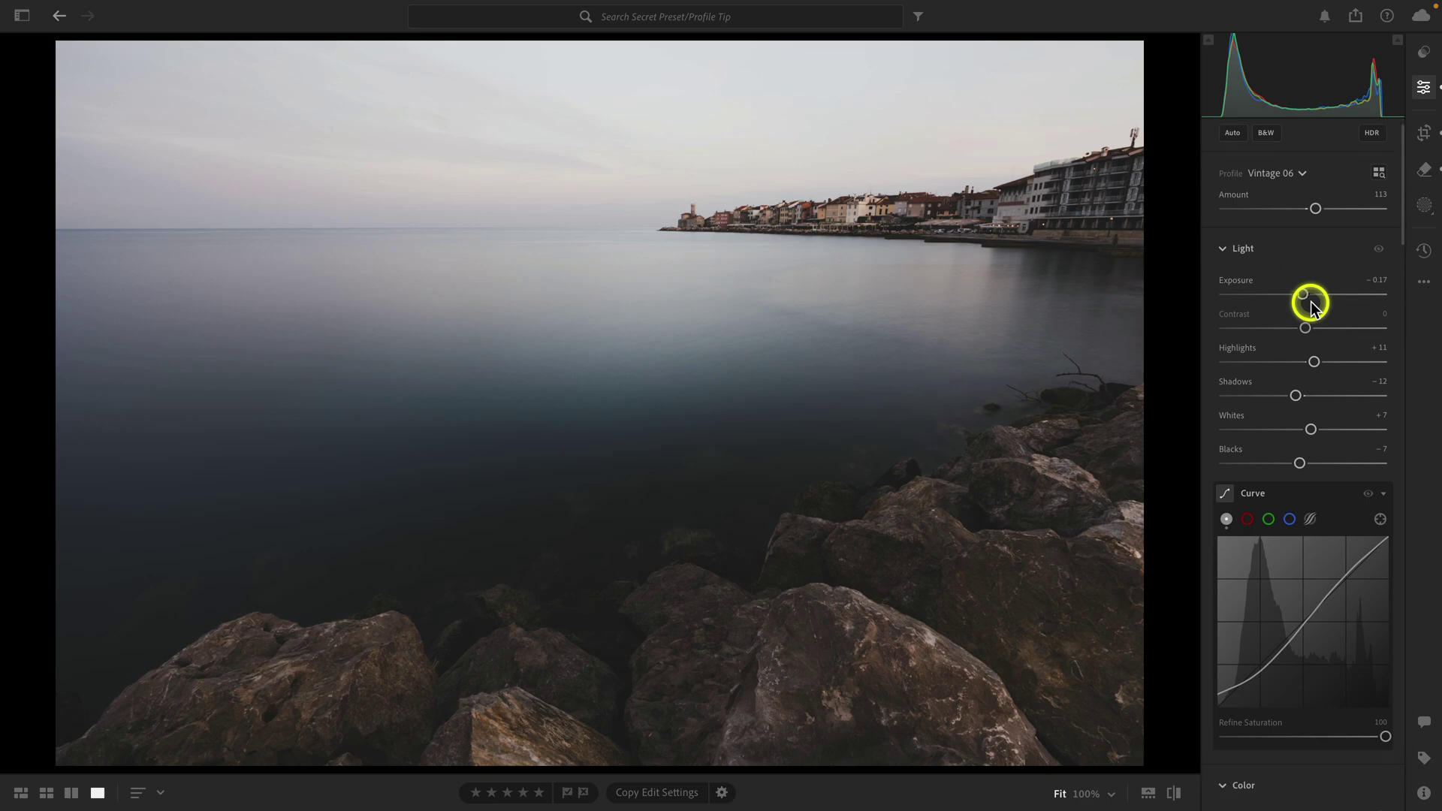
scroll(1313, 306, down, 12)
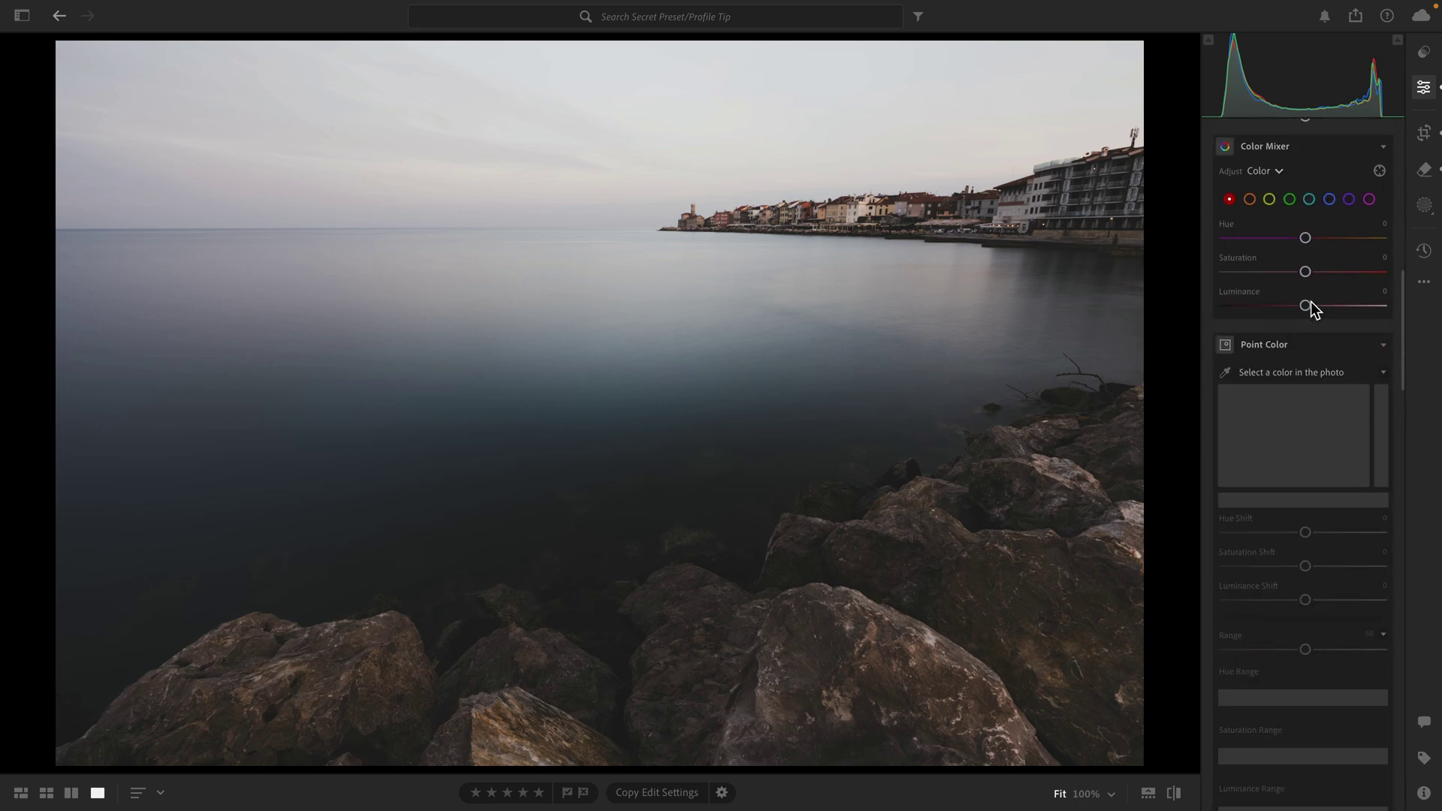
scroll(1311, 308, down, 3)
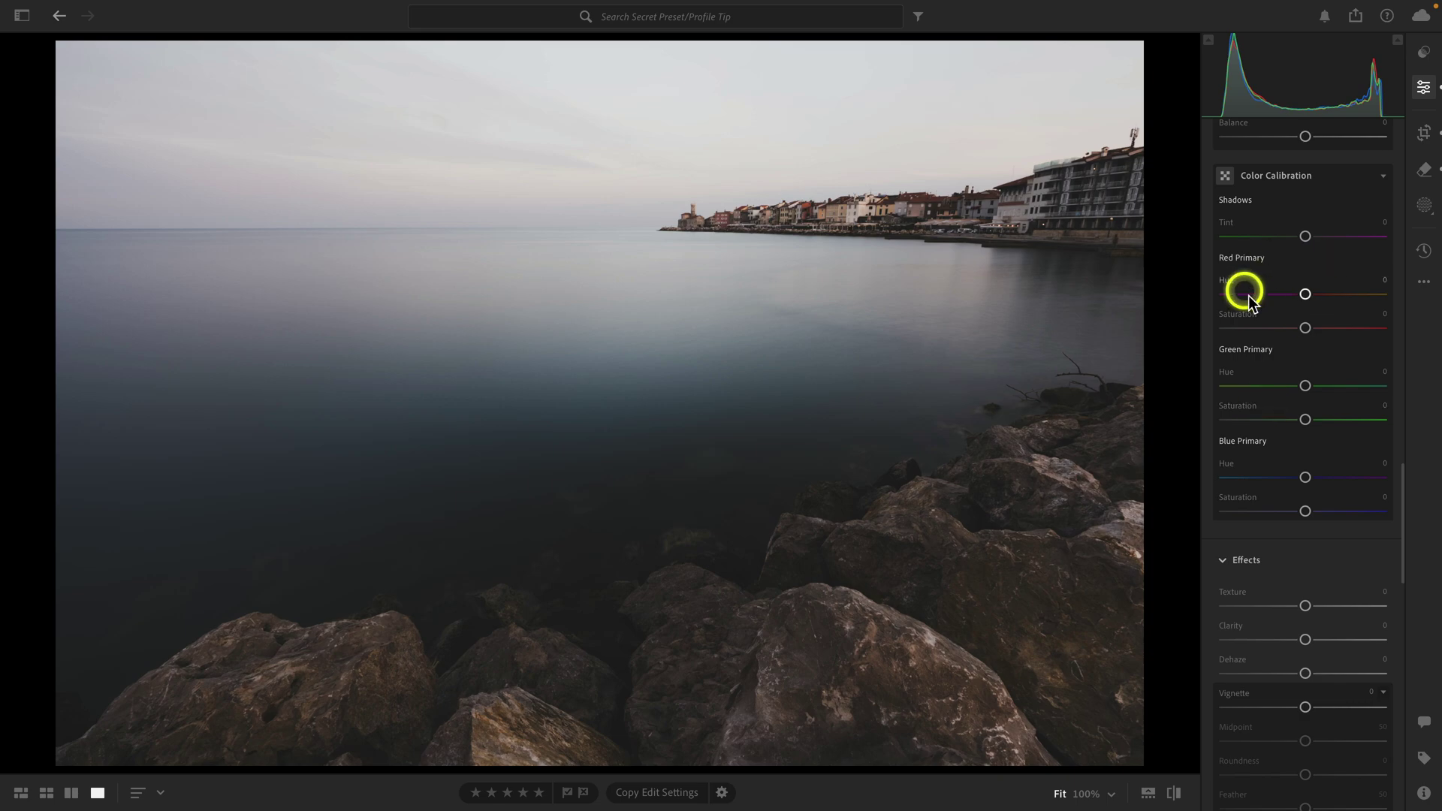
click(1304, 514)
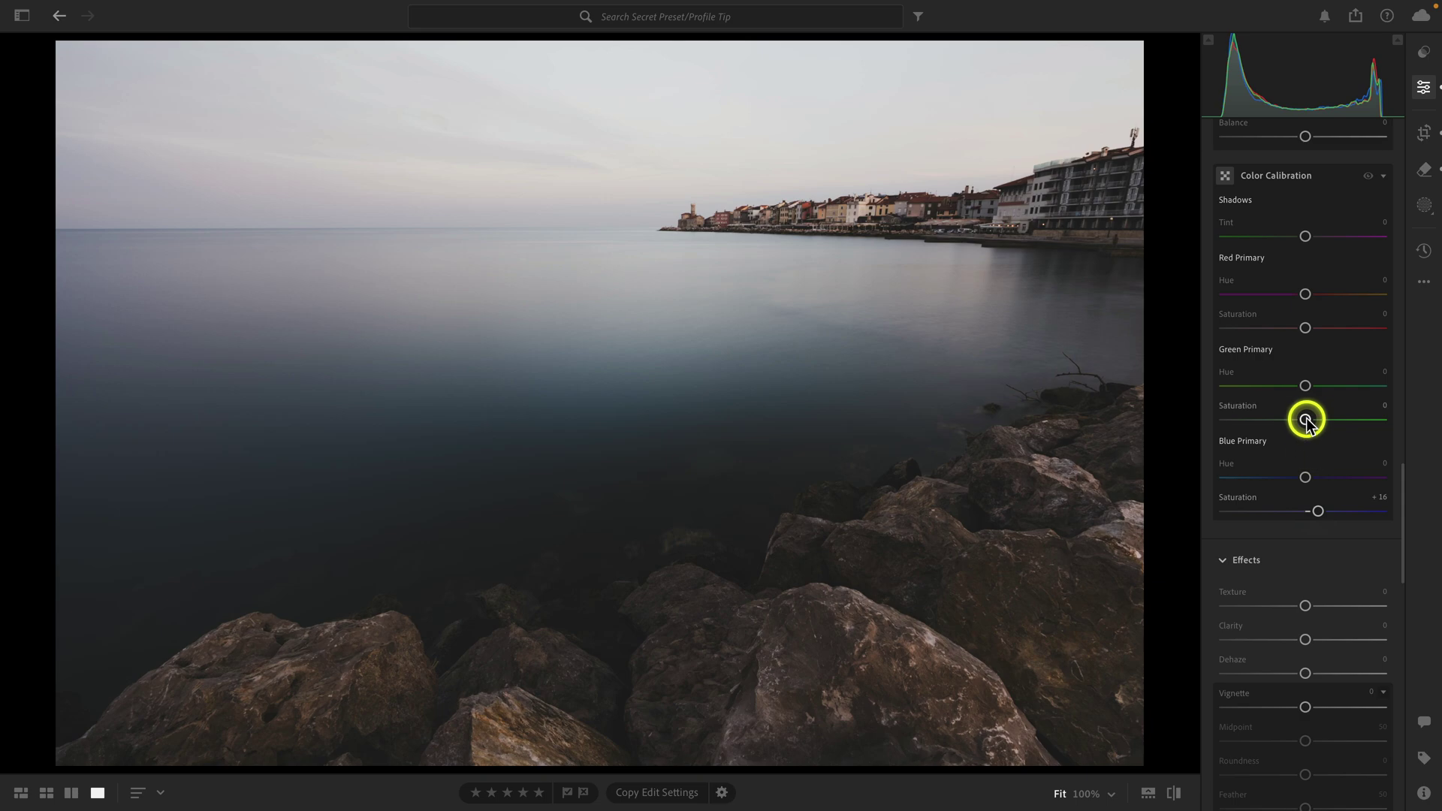
drag(1305, 419, 1318, 418)
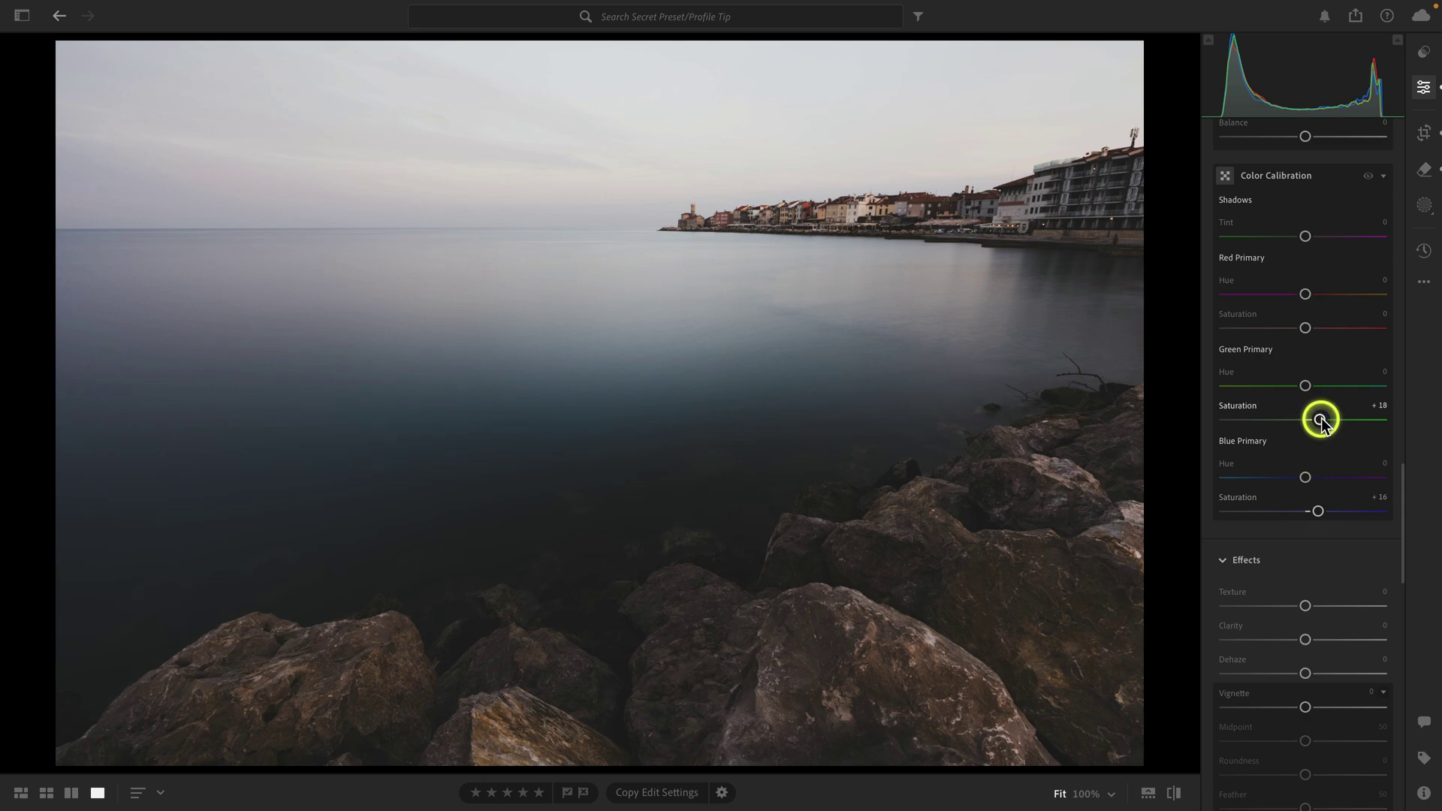
mouse_move(1305, 327)
mouse_down()
mouse_move(1317, 325)
mouse_move(1281, 328)
mouse_up()
Set the photo's Clarity to +7 and Texture to +5 in the Effects adjustments
drag(1305, 639, 1311, 639)
drag(1305, 605, 1307, 605)
Set Sharpening to 63 and its Masking to 45, checking the rocks at 100% magnification
scroll(1307, 605, down, 7)
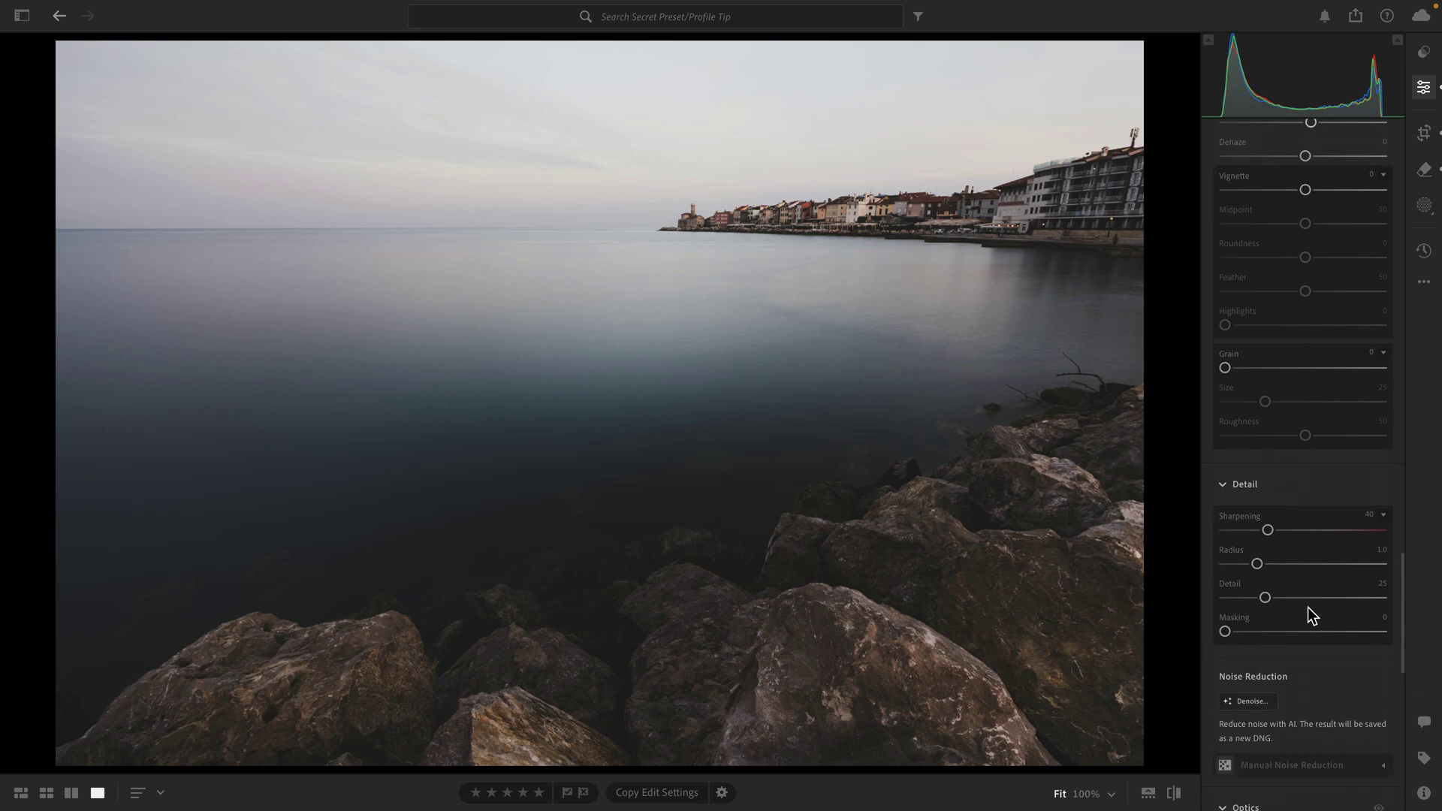
scroll(1312, 615, down, 1)
drag(1268, 507, 1292, 509)
click(750, 689)
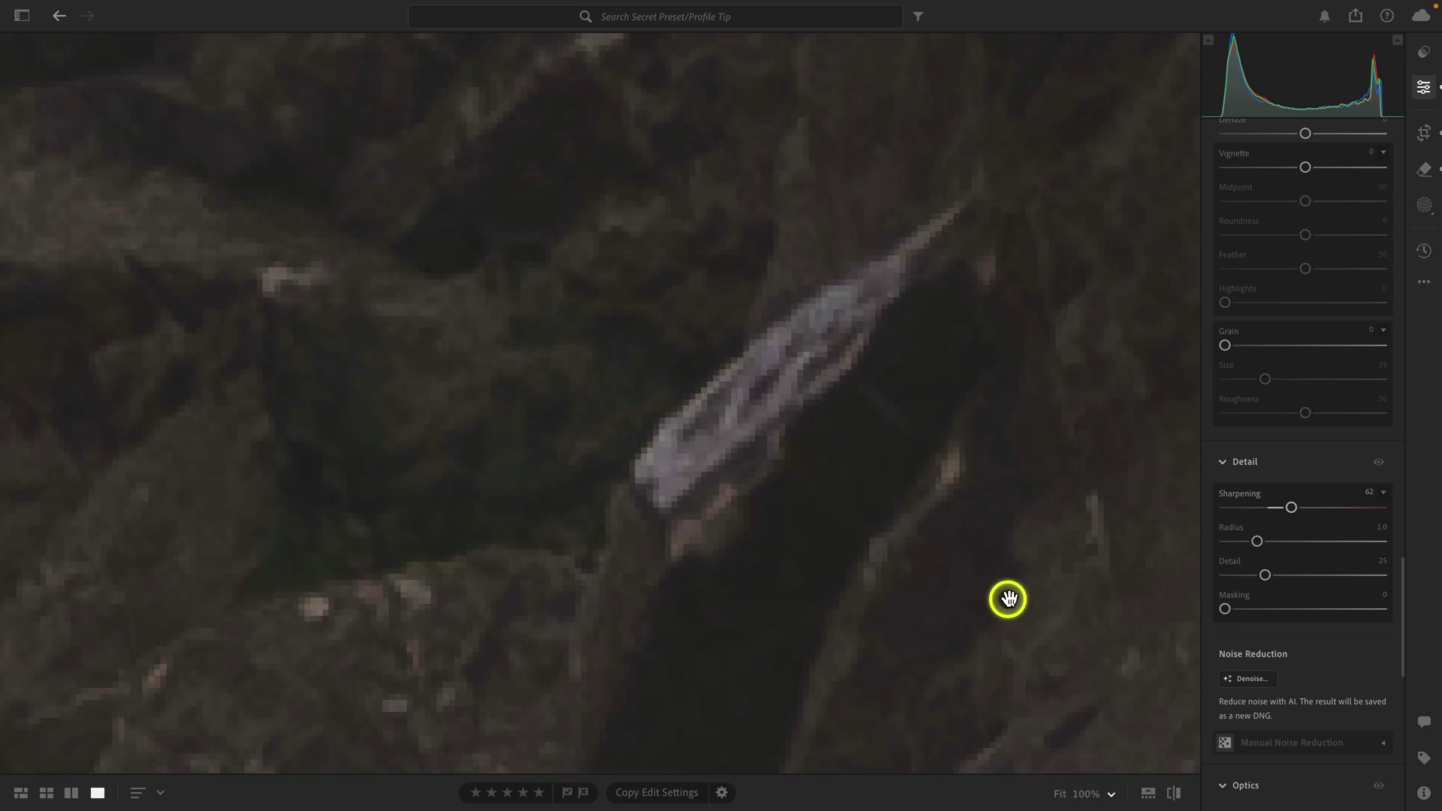
click(1087, 792)
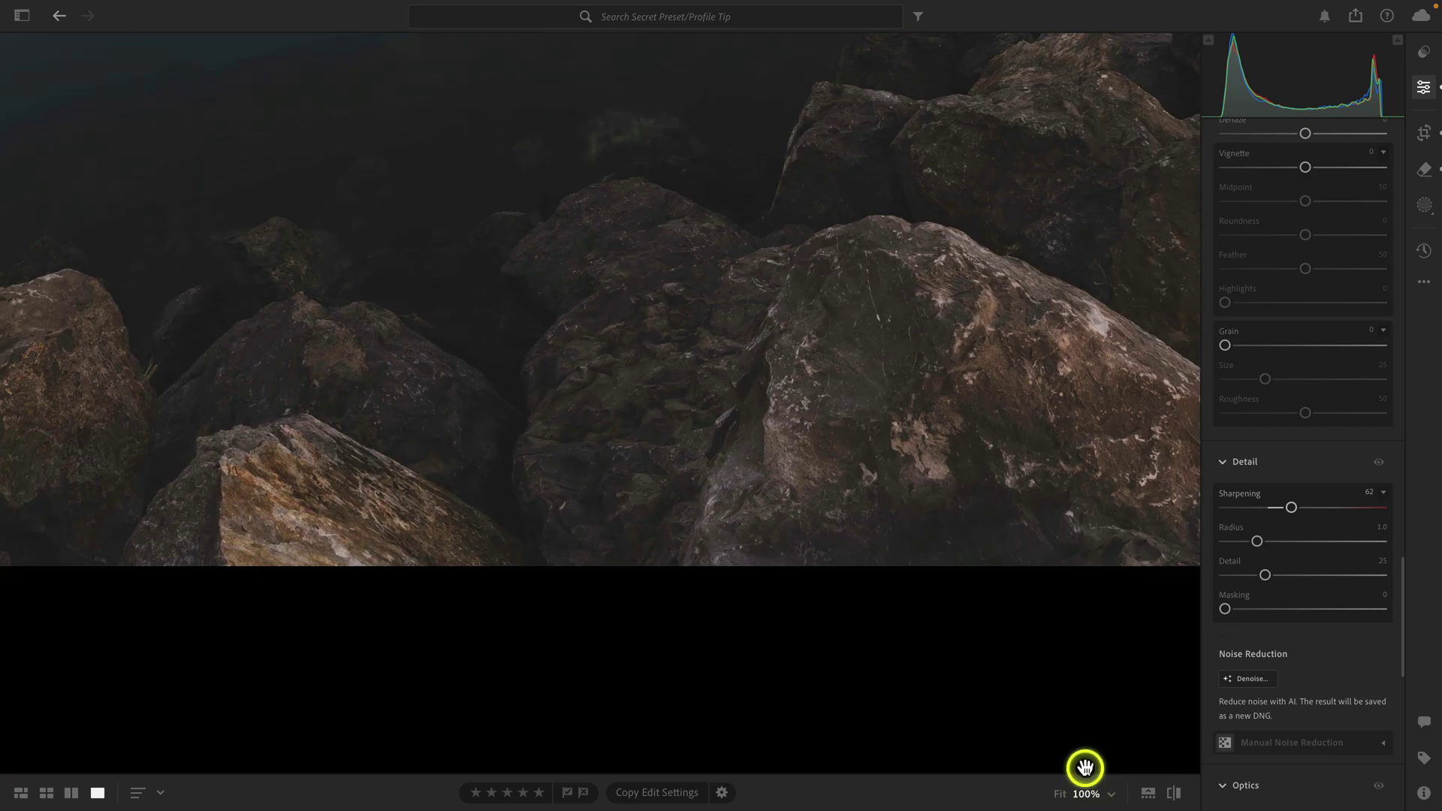
drag(1291, 509, 1290, 511)
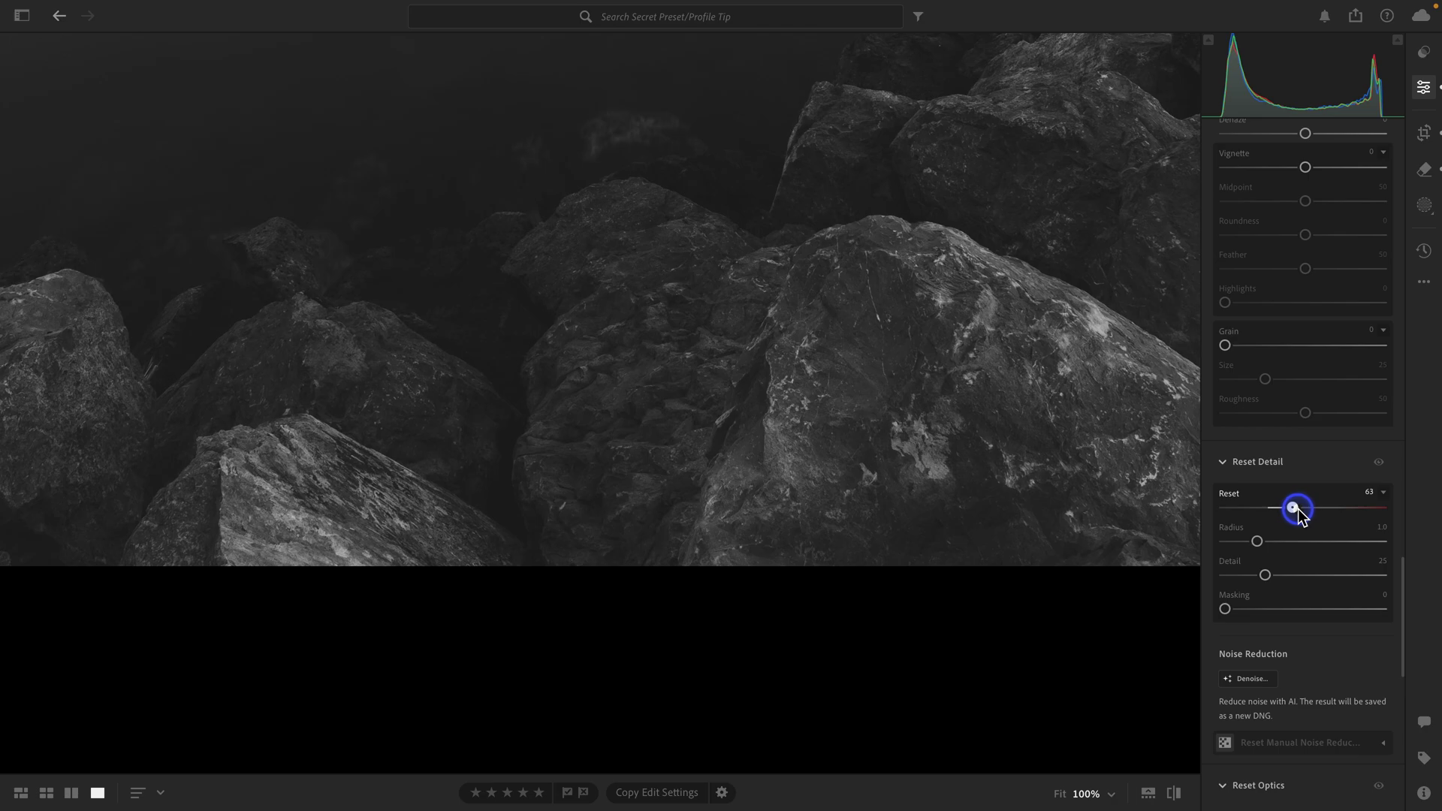
click(1111, 499)
drag(1226, 609, 1278, 609)
Warm the white balance to a Temp of 8,523 and raise Vibrance to +17
scroll(1314, 416, down, 10)
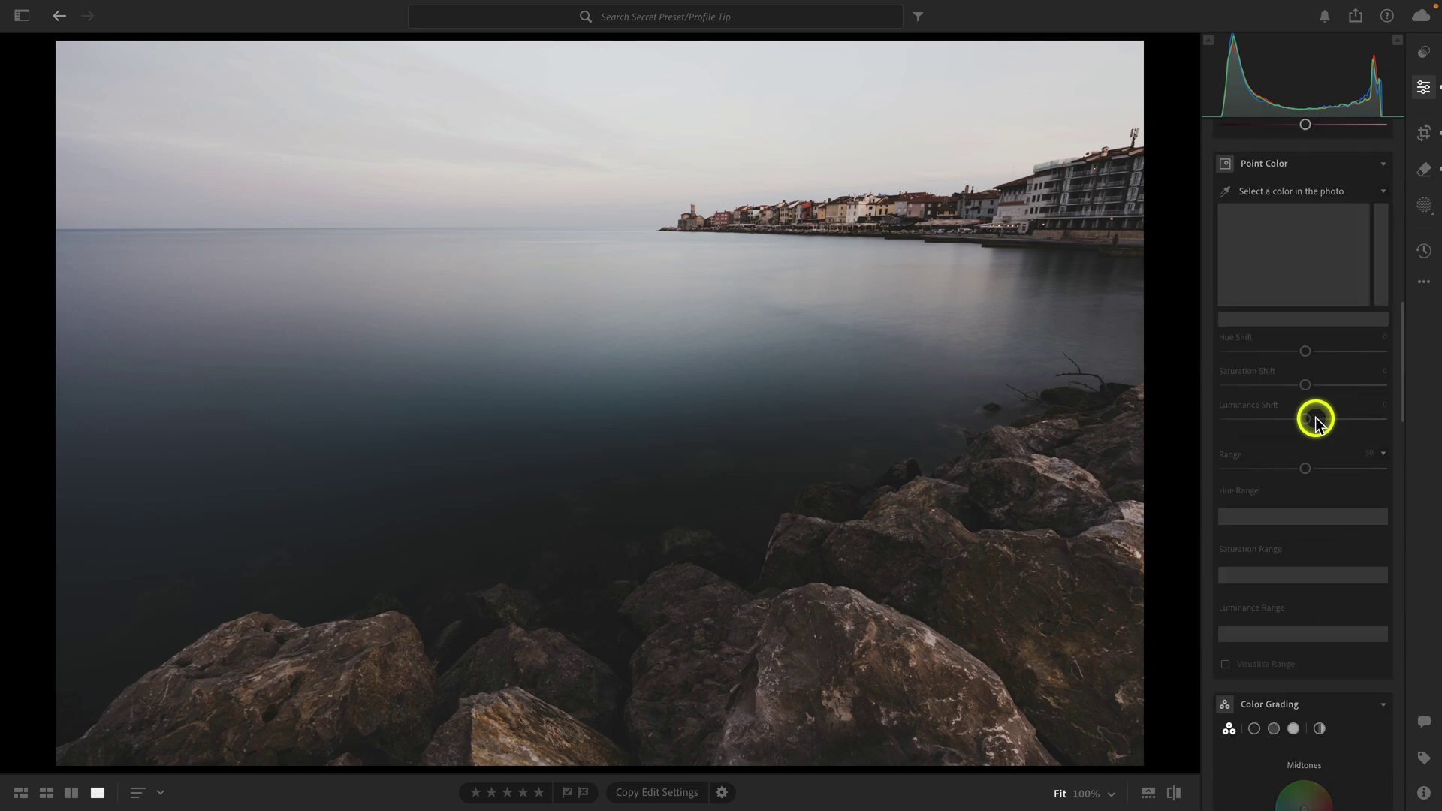
scroll(1319, 425, up, 8)
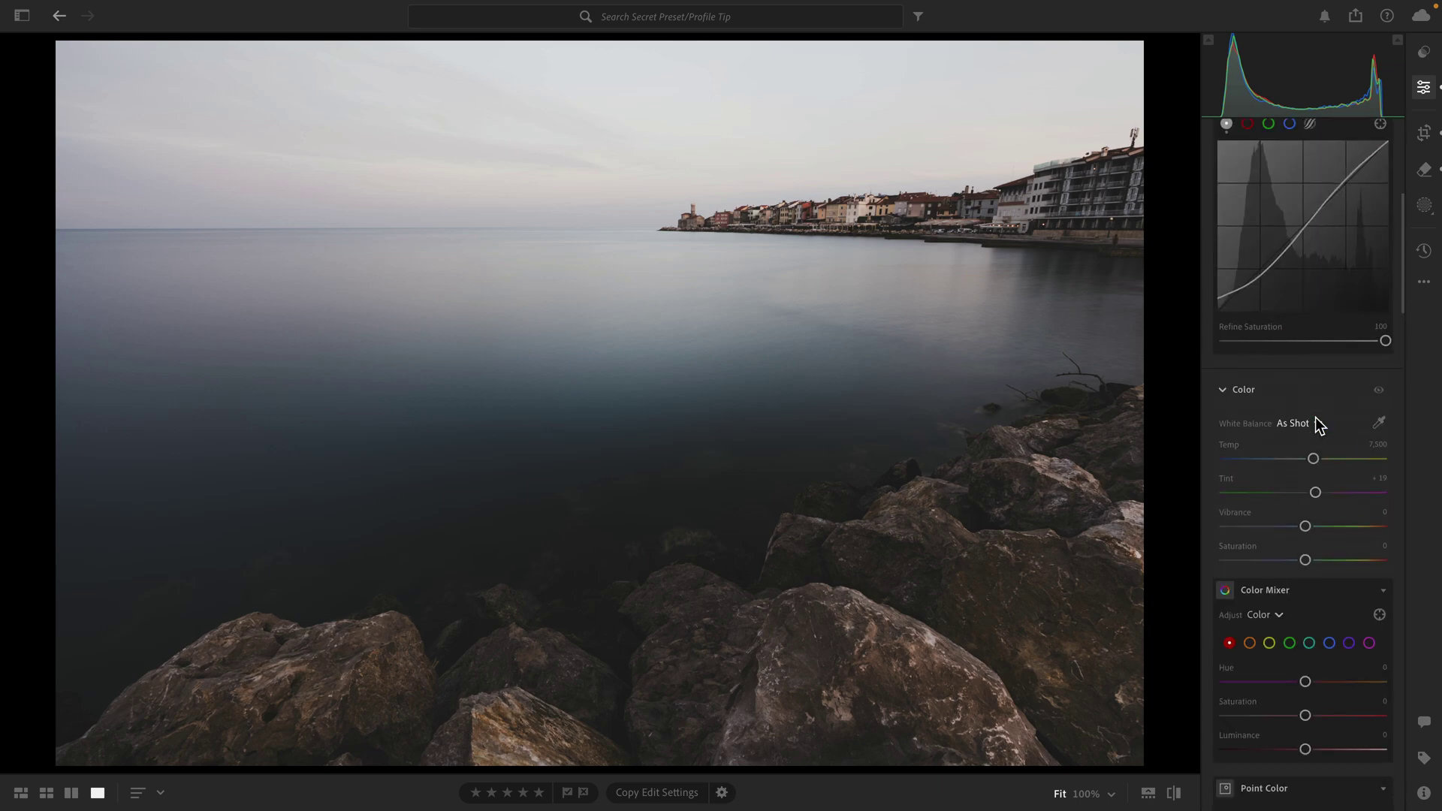
drag(1311, 459, 1325, 459)
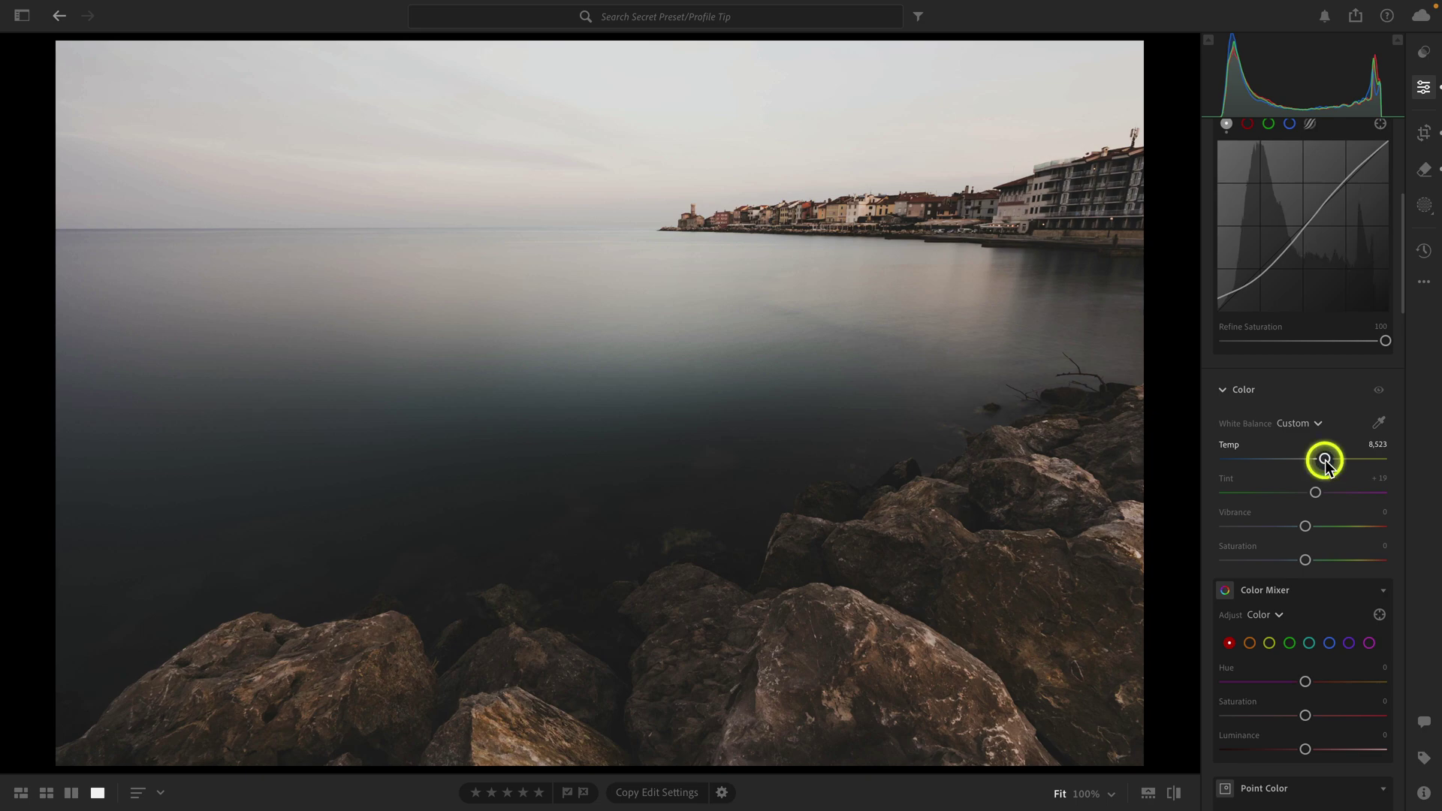
drag(1305, 526, 1321, 528)
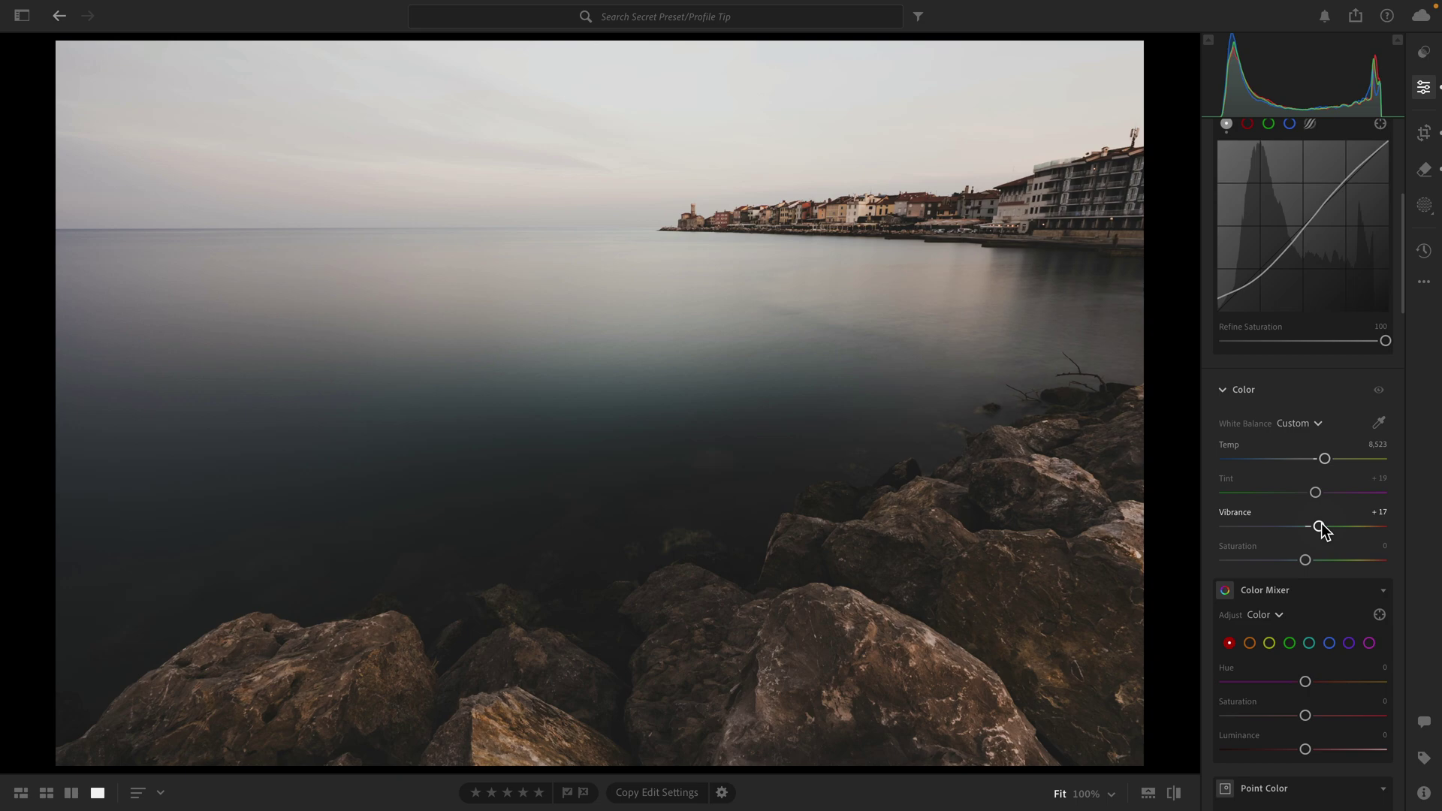
Compare the edited photo with its original version and return to the edited view
key(backslash)
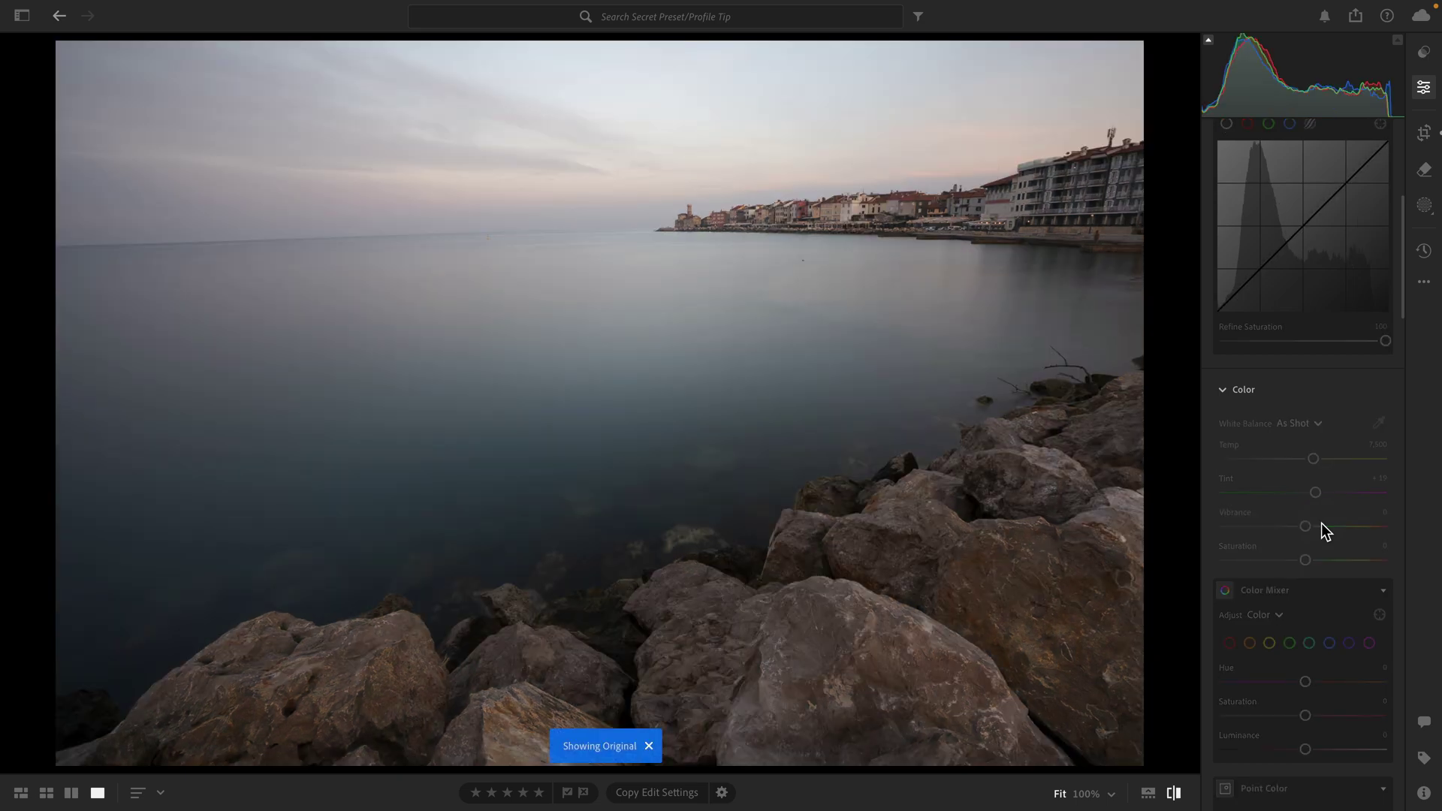
key(backslash)
scroll(1247, 255, up, 6)
click(1206, 260)
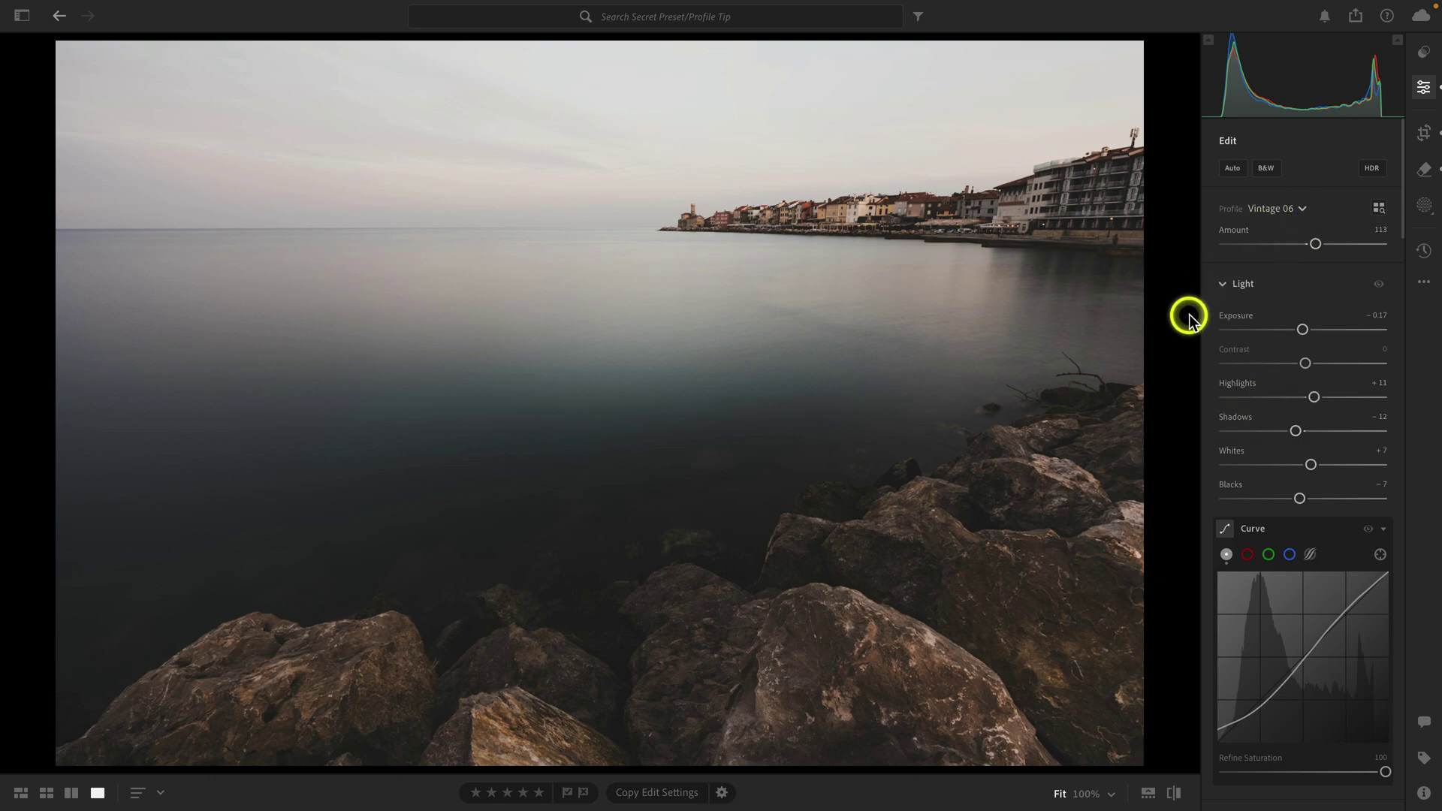
Start a new preset from the current edit, keeping Profile: Vintage 06 included and leaving out High Dynamic Range
click(1422, 53)
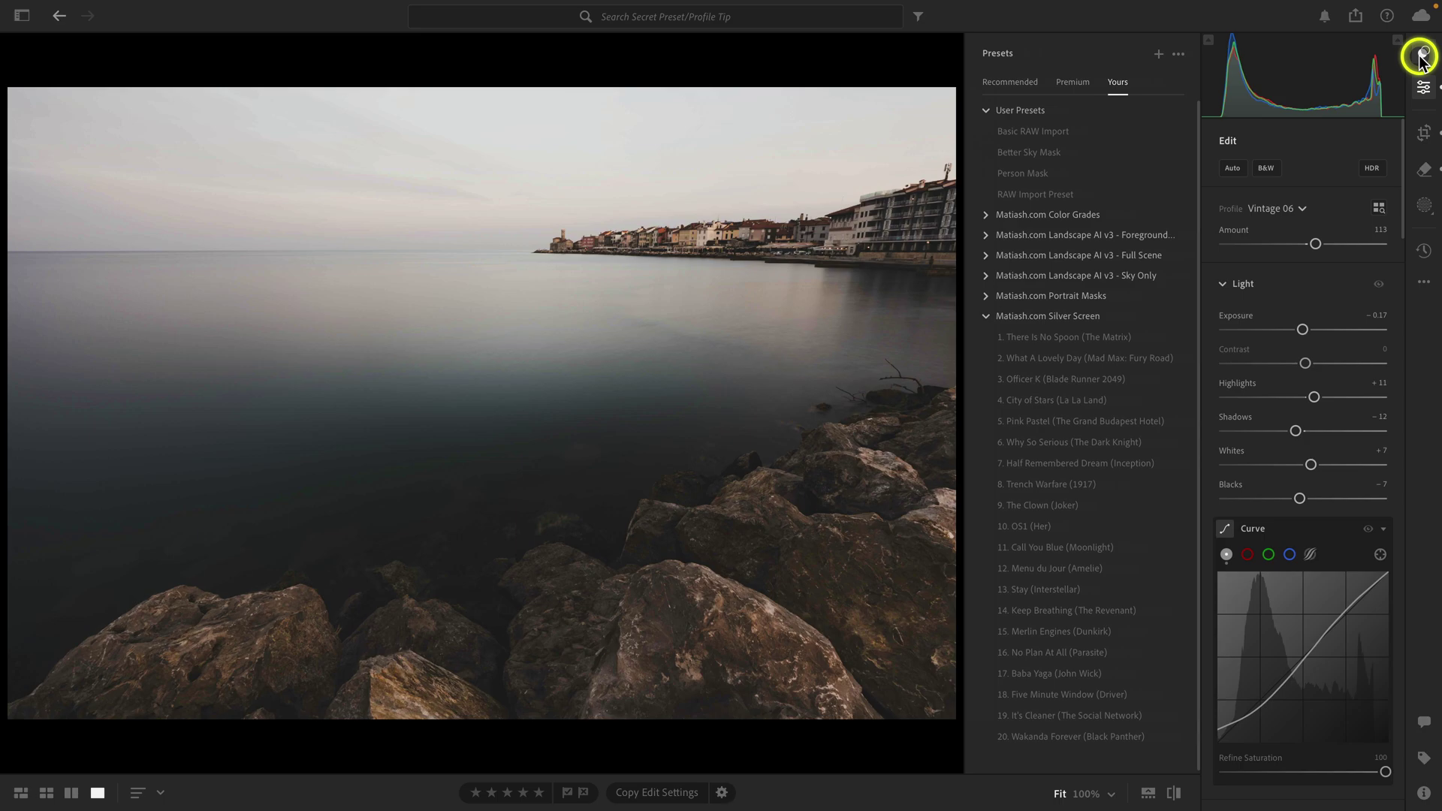
click(1159, 53)
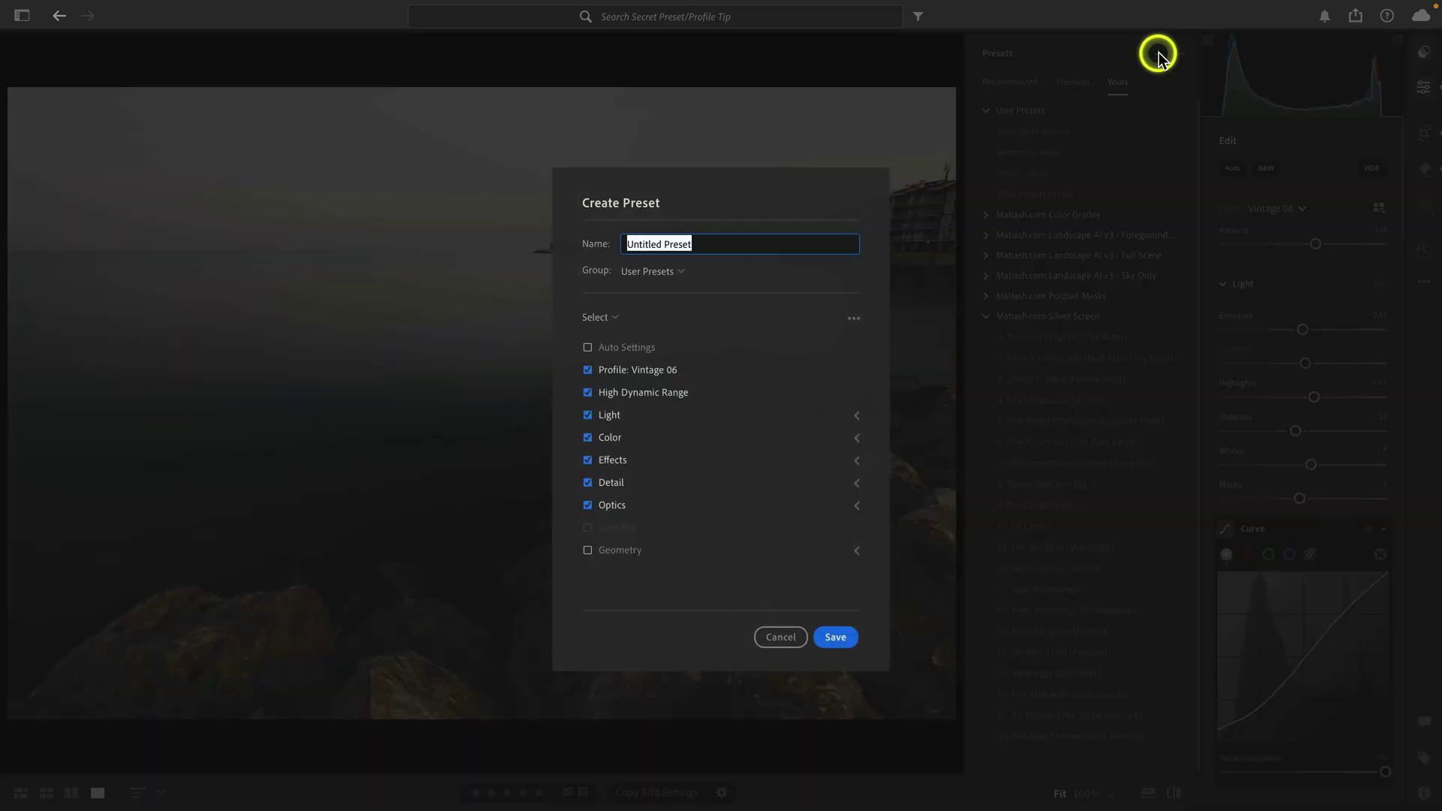
click(588, 371)
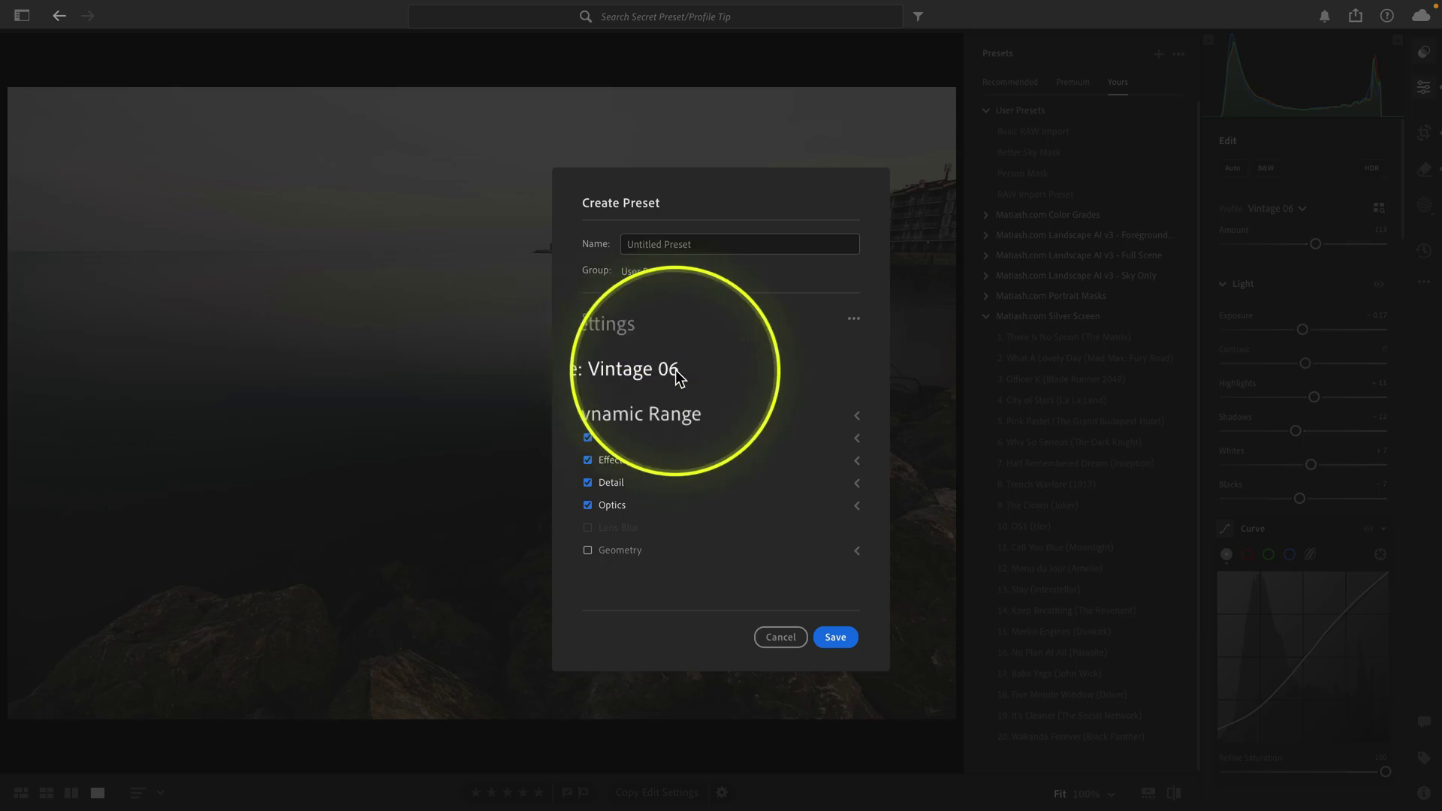
click(588, 371)
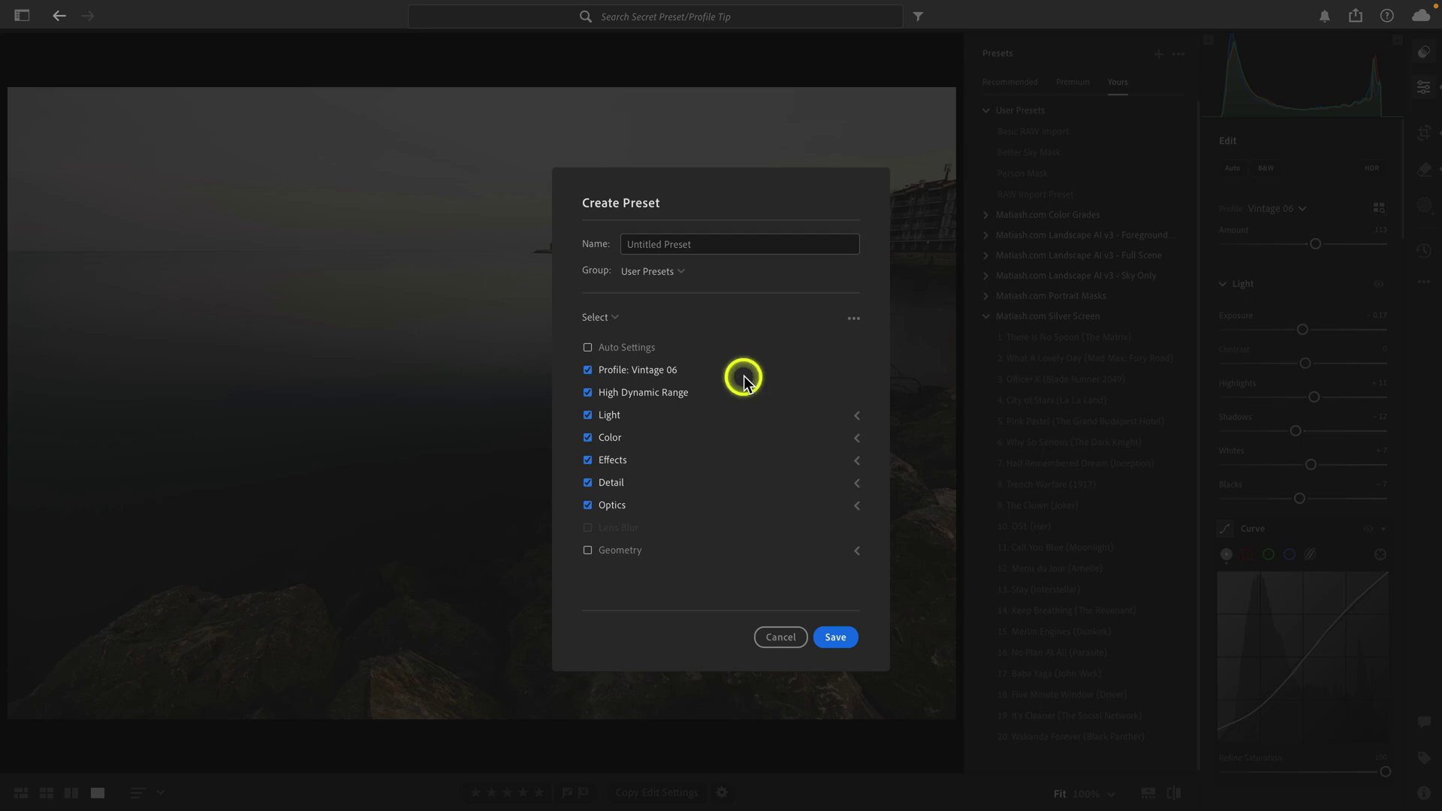
click(668, 392)
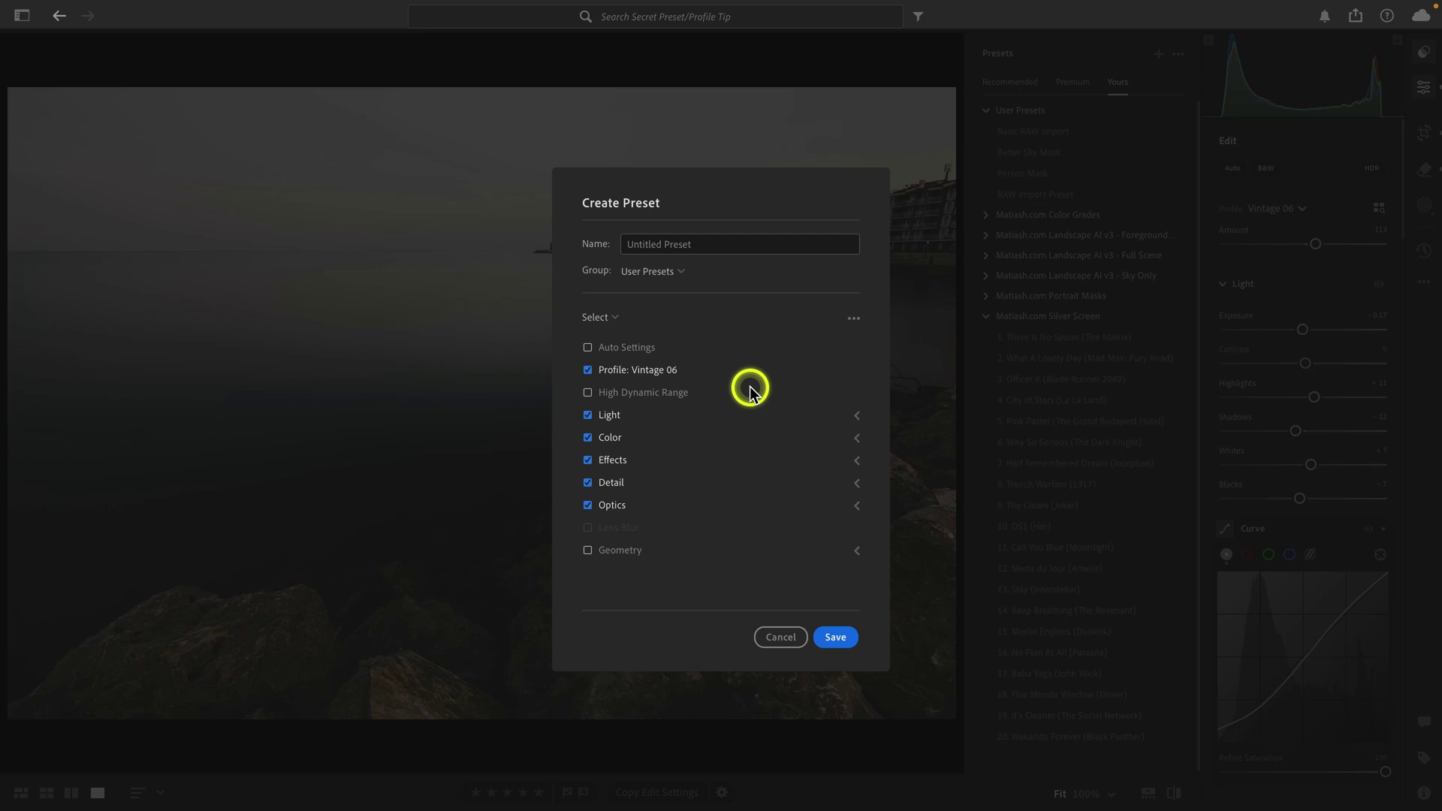
Name the preset Creative Coastal Preset, save it in the User Presets group and close the preset list
click(697, 246)
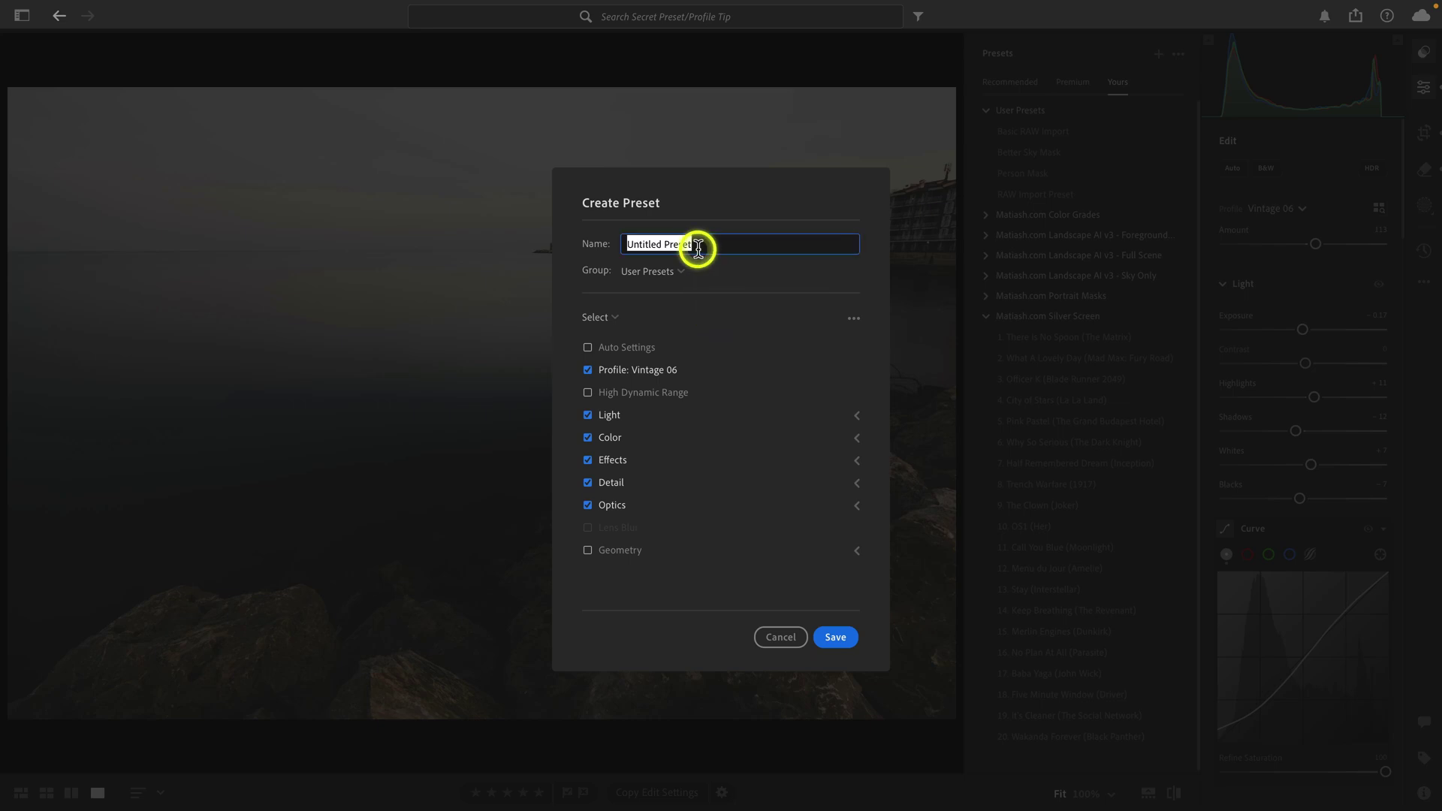
text(Creative Coasta)
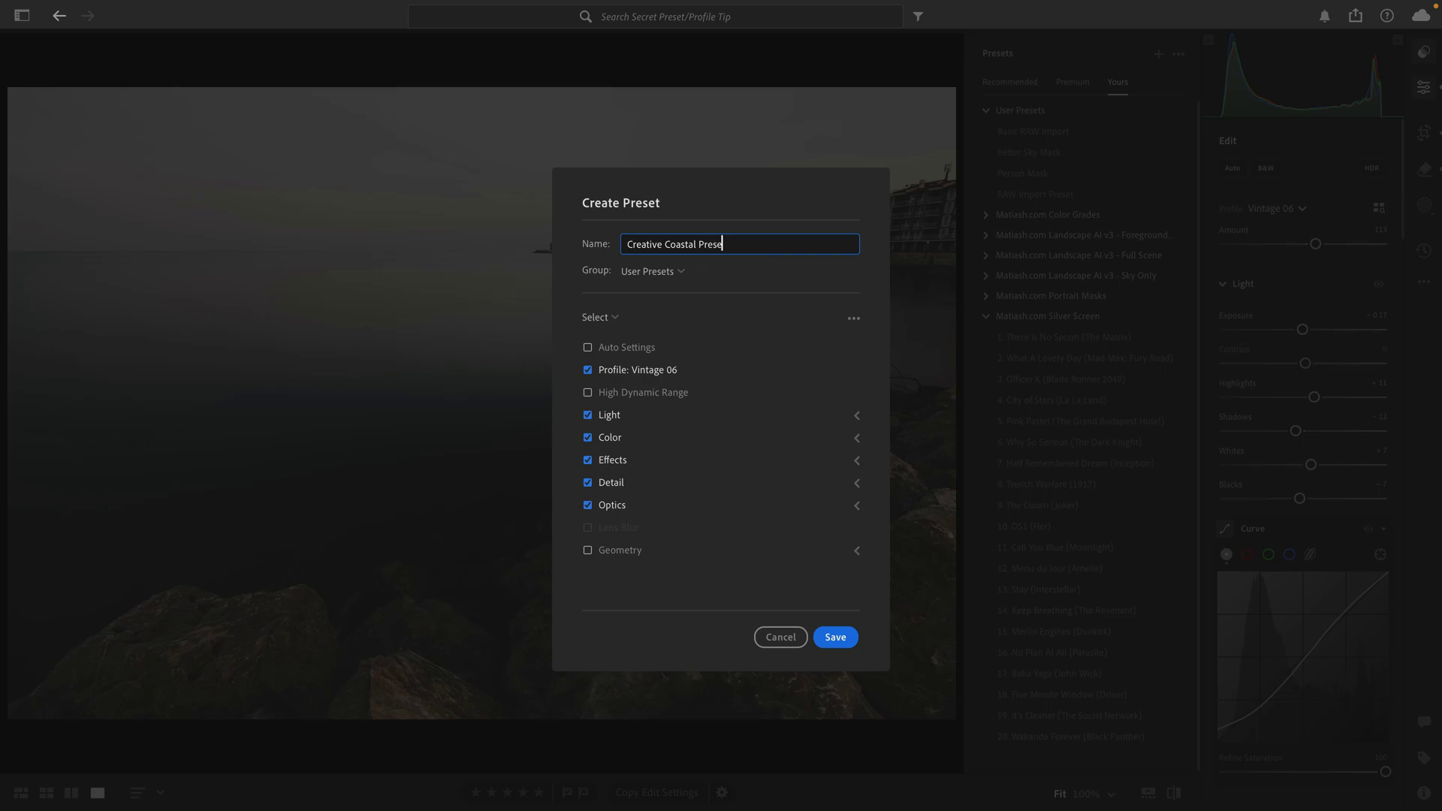
text(l Preset)
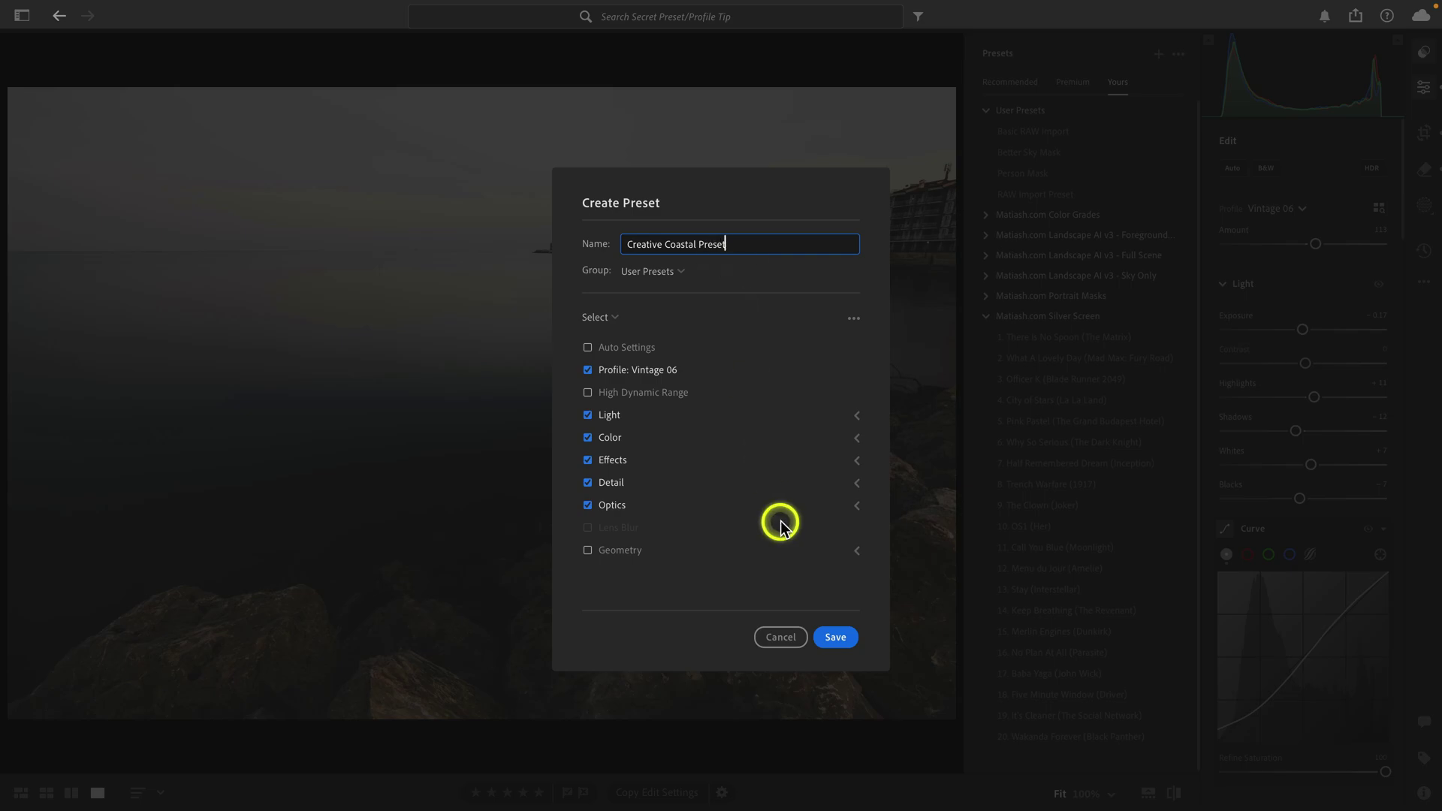
click(830, 635)
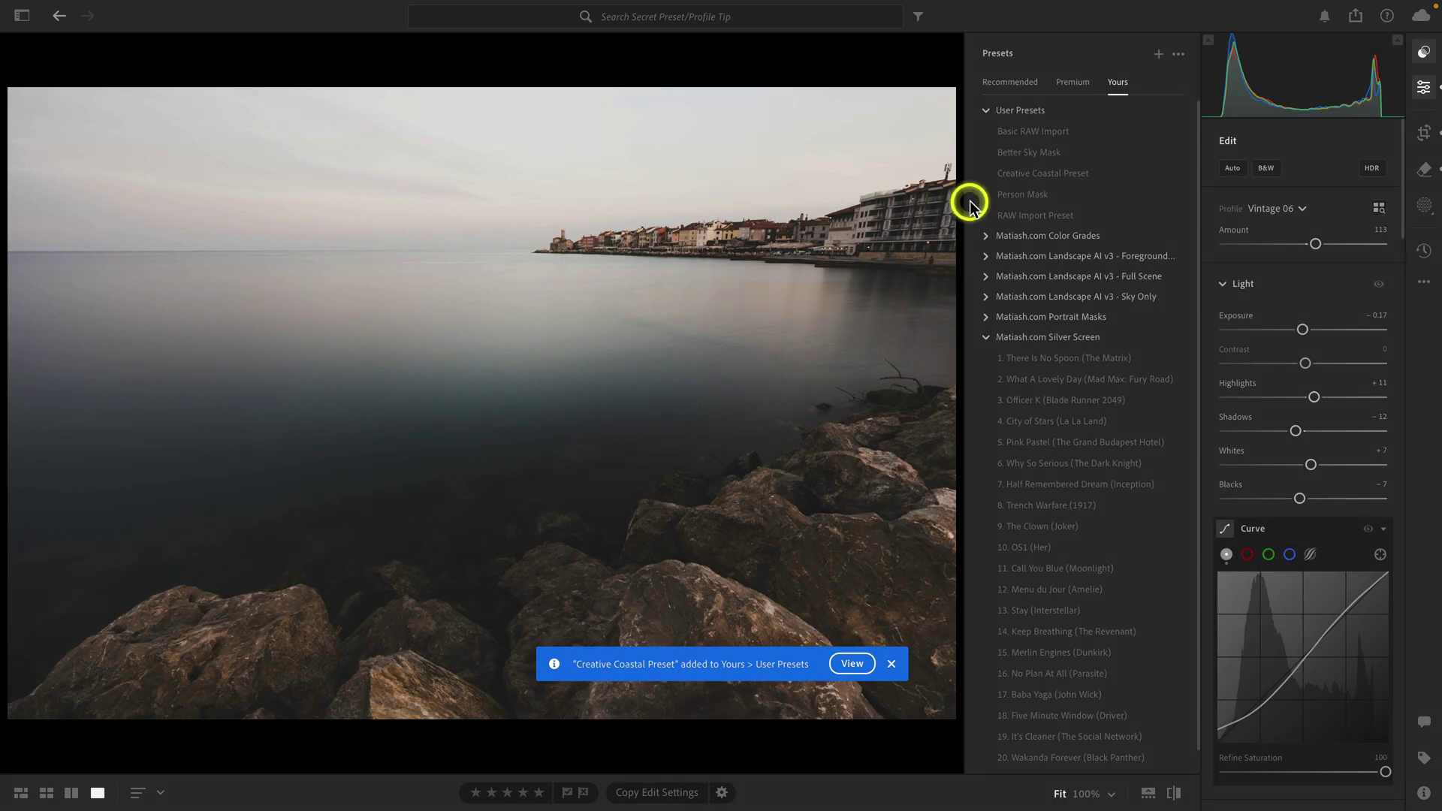
click(1423, 54)
Switch the photo's profile to Adobe Color and reset the Light, Curve and Color adjustments
click(1268, 213)
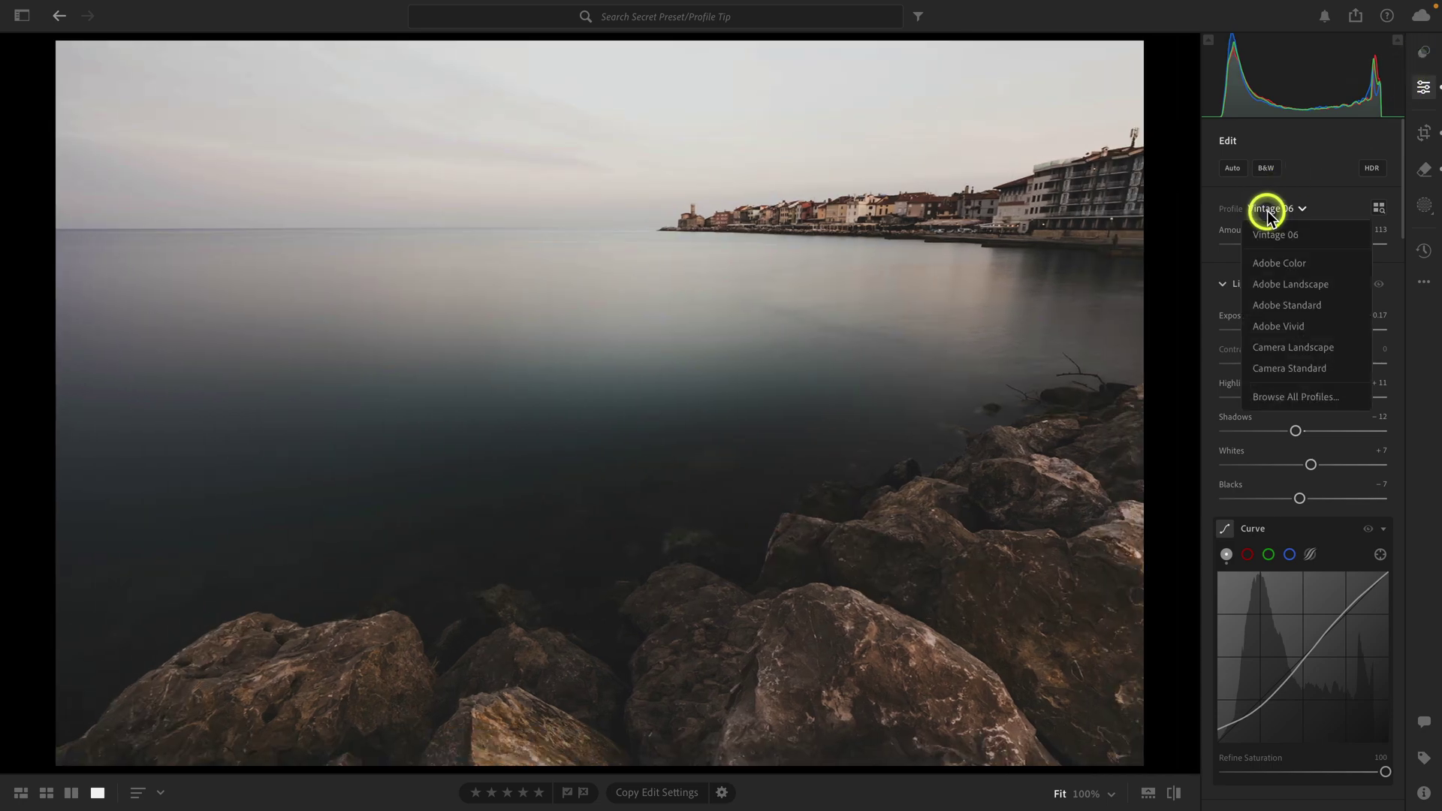
click(1280, 266)
alt+click(1242, 256)
alt+click(1253, 500)
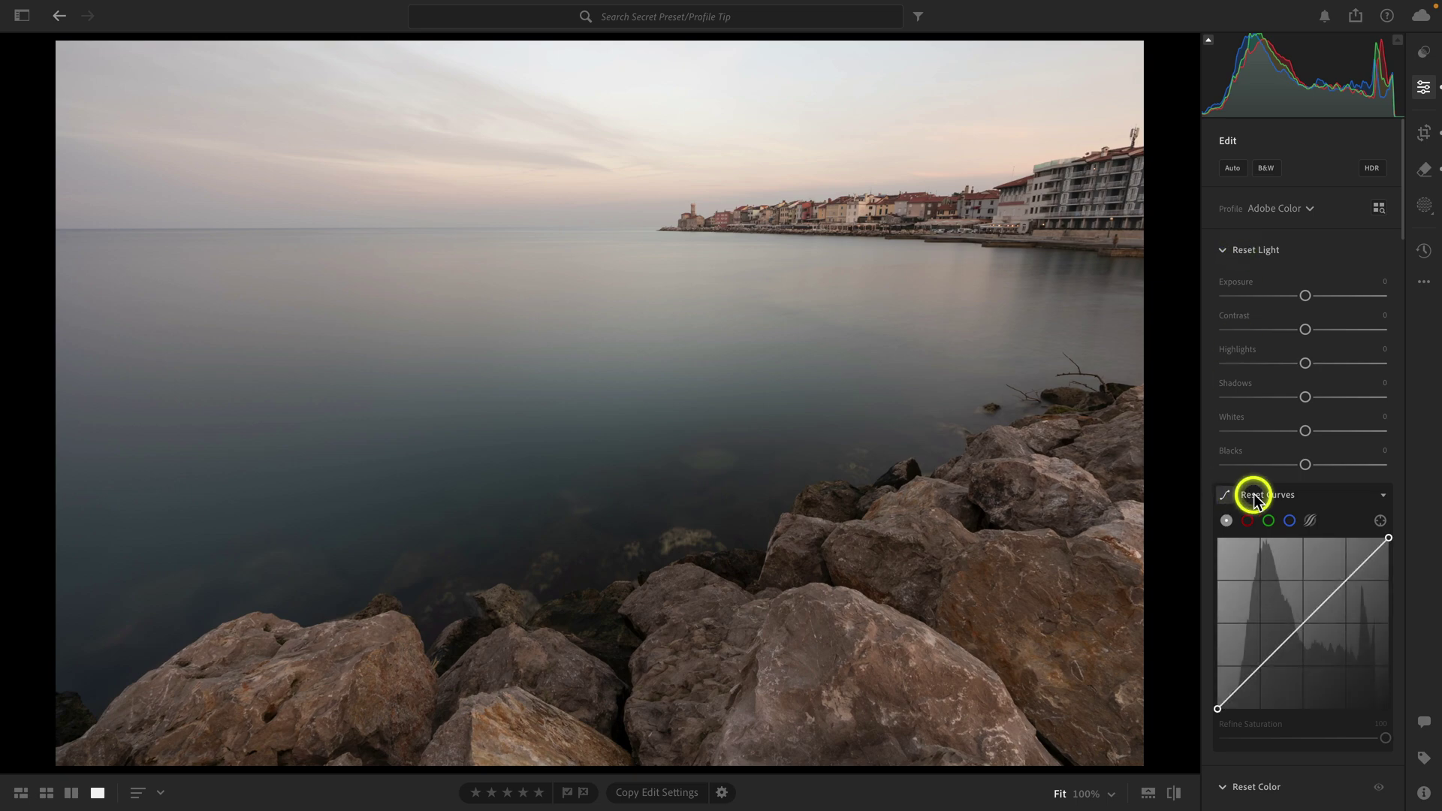
scroll(1254, 496, down, 5)
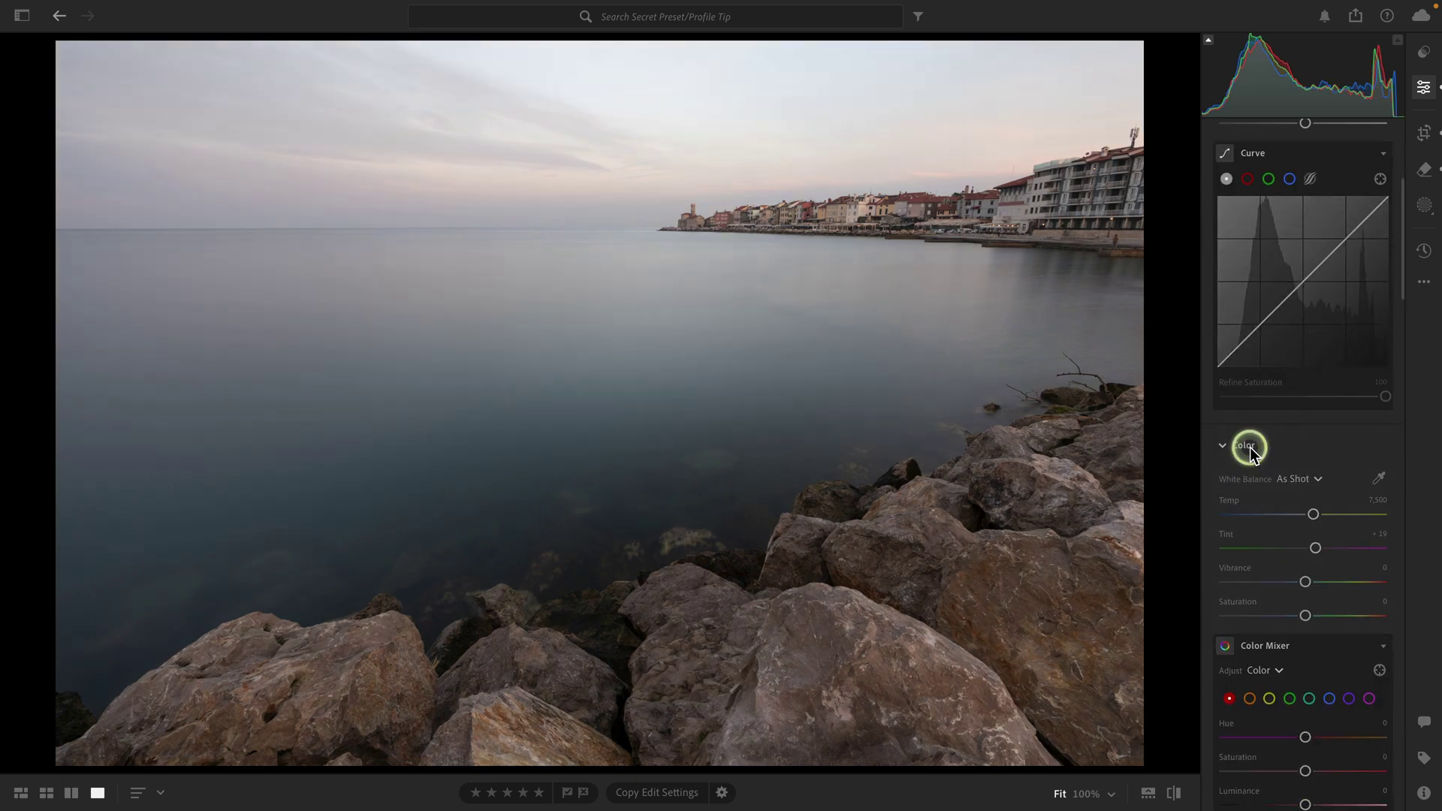
Reset the photo's Detail adjustments, including Sharpening and Masking, to their defaults
scroll(1252, 450, down, 4)
scroll(1250, 447, down, 10)
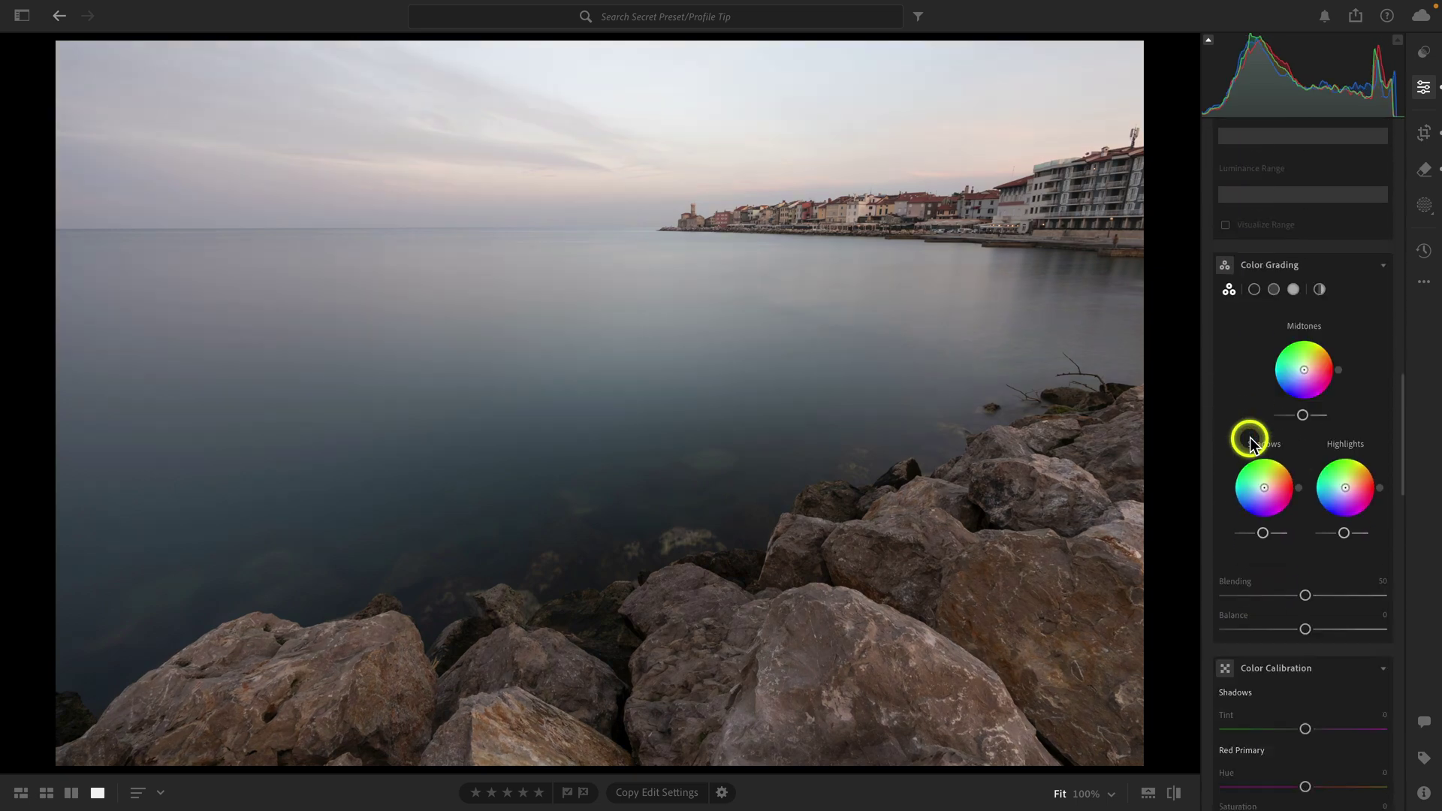
alt+click(1249, 426)
scroll(1251, 428, down, 8)
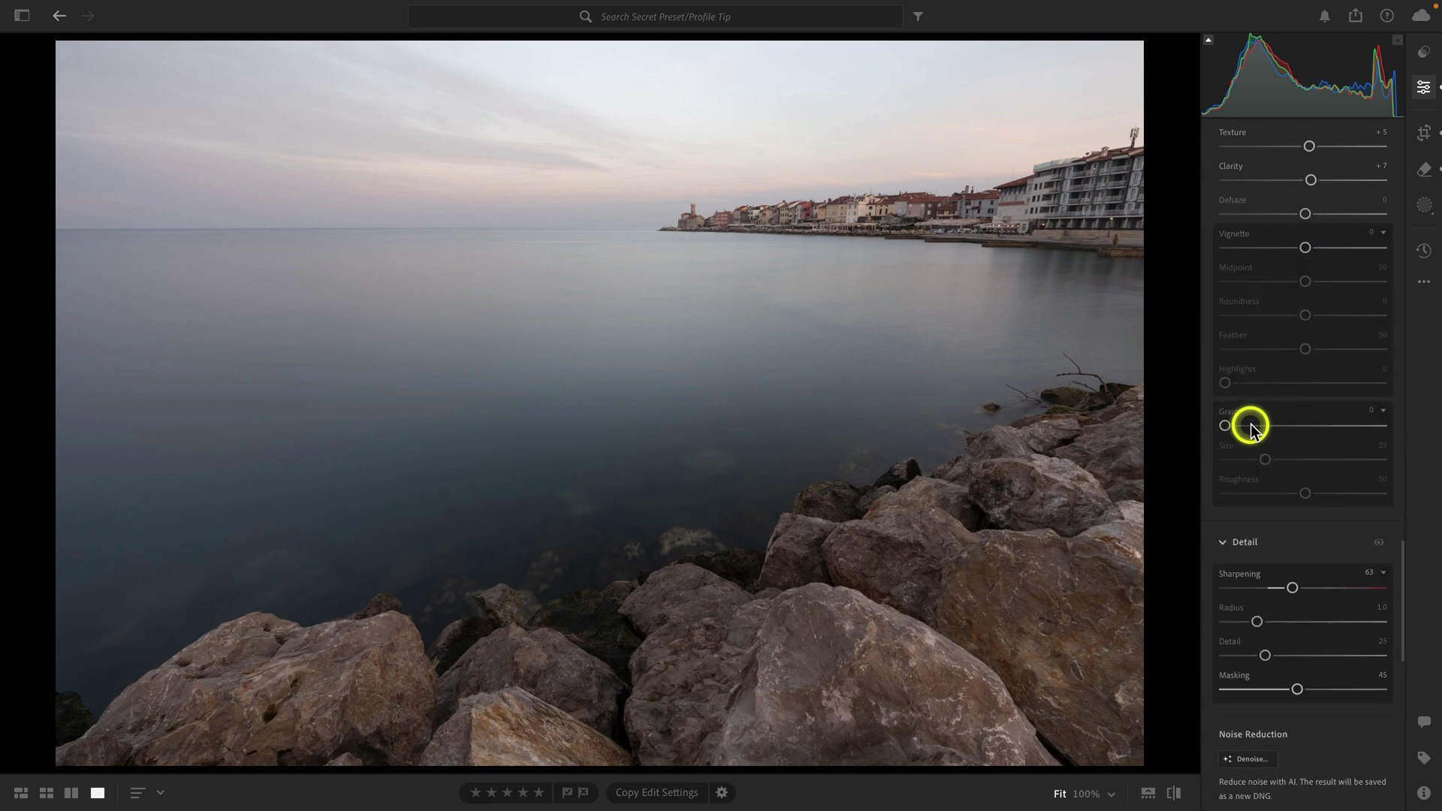
alt+click(1245, 541)
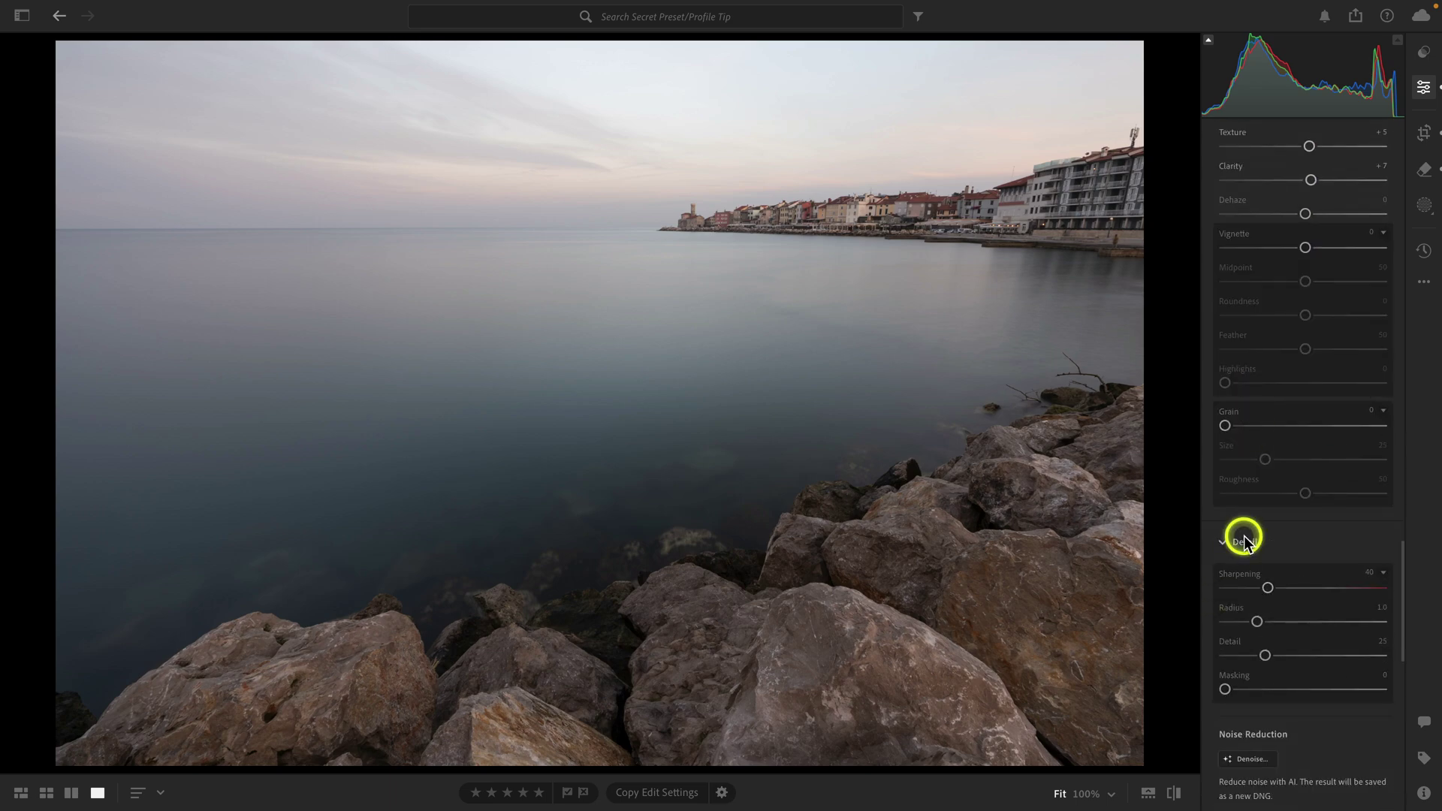
Apply Creative Coastal Preset from User Presets to the photo and review the profile and slider adjustments it sets
scroll(1245, 542, up, 20)
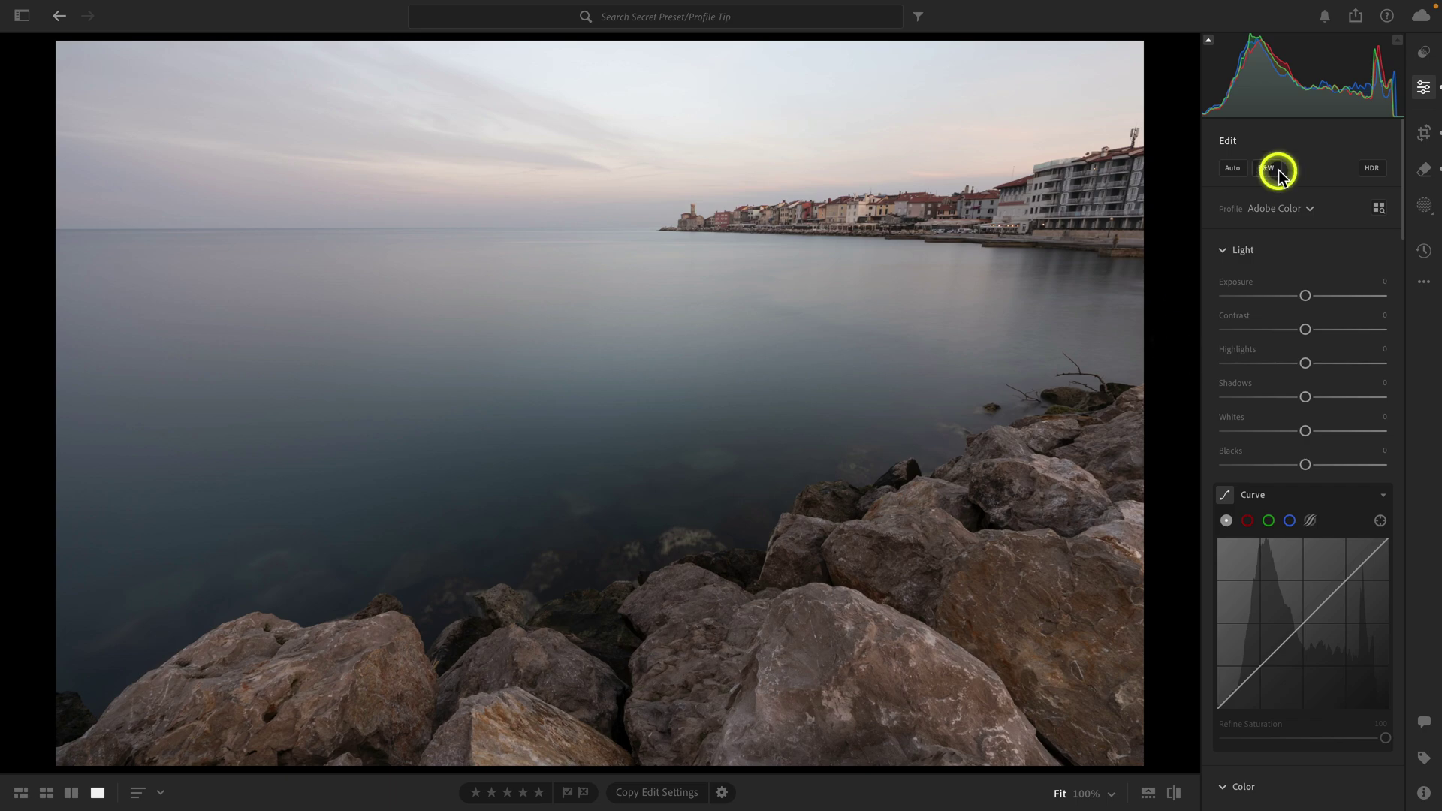
click(1425, 53)
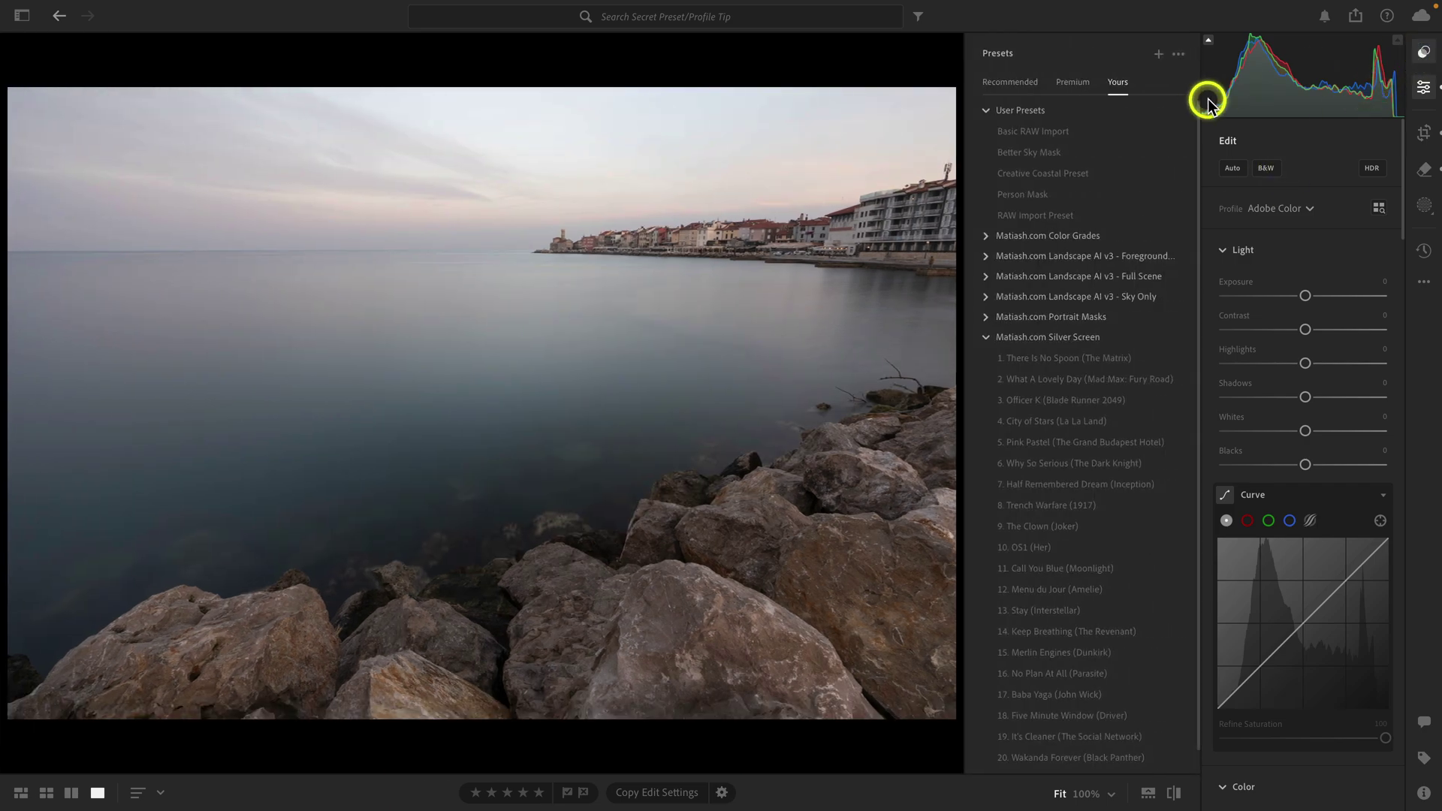
click(1105, 179)
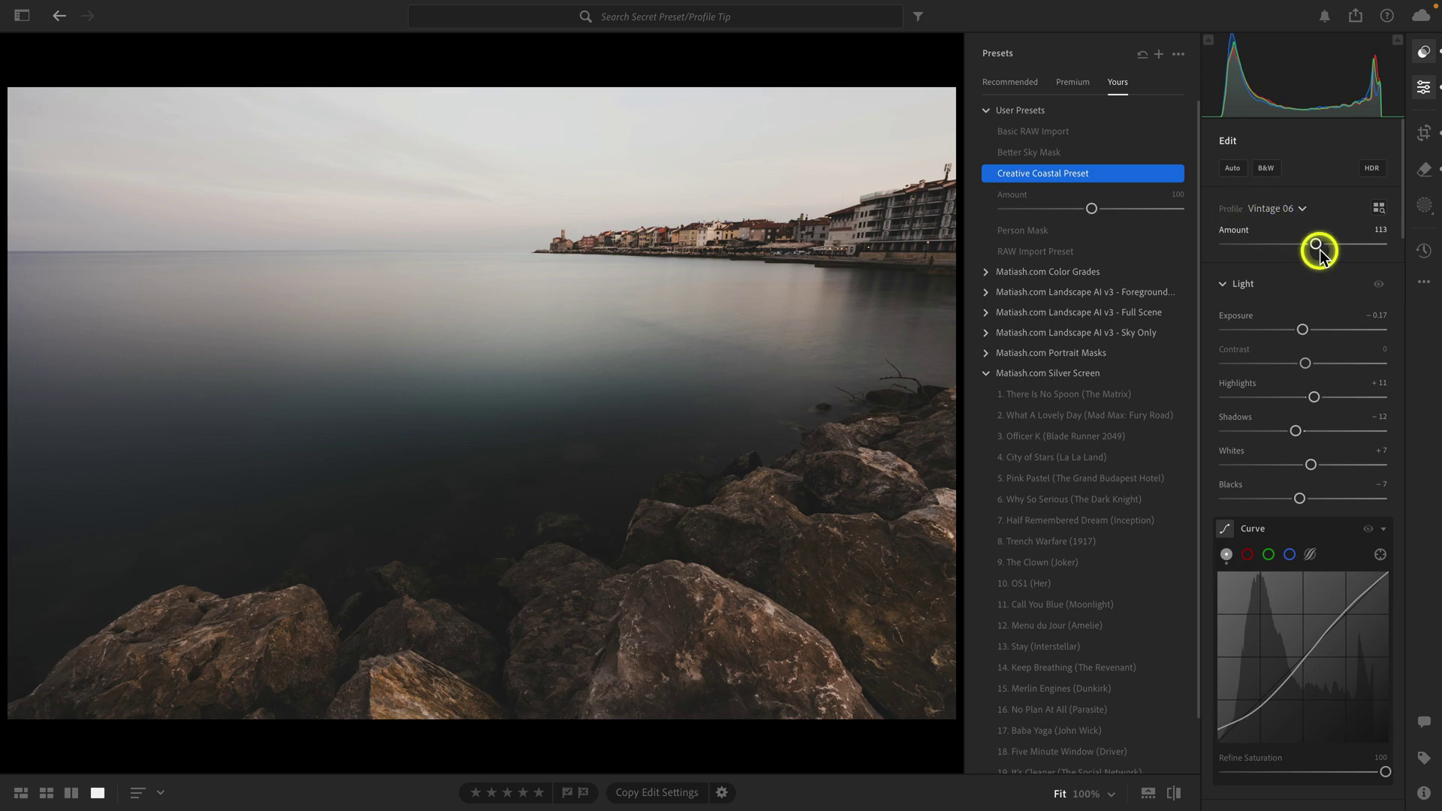
scroll(1319, 251, down, 15)
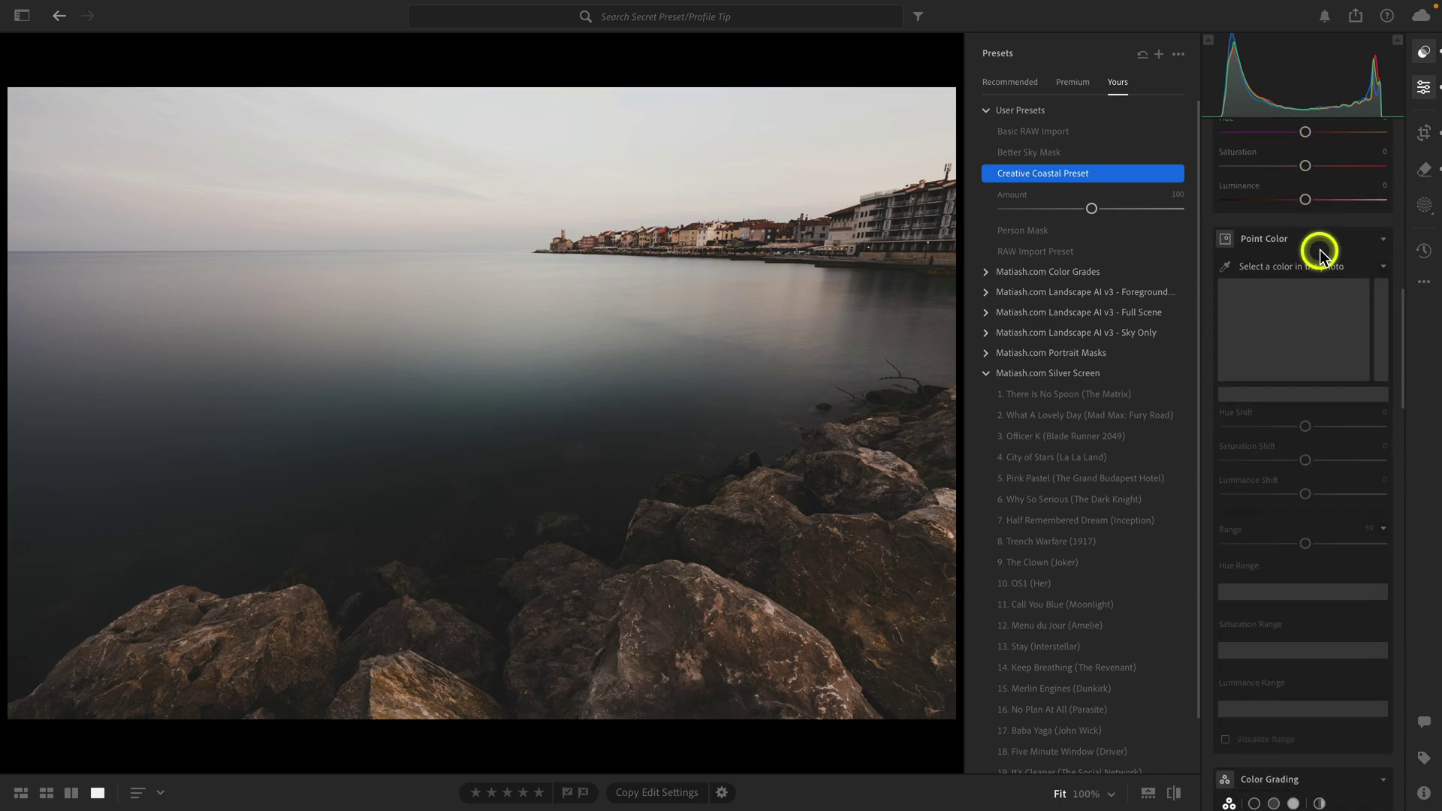
scroll(1319, 249, down, 10)
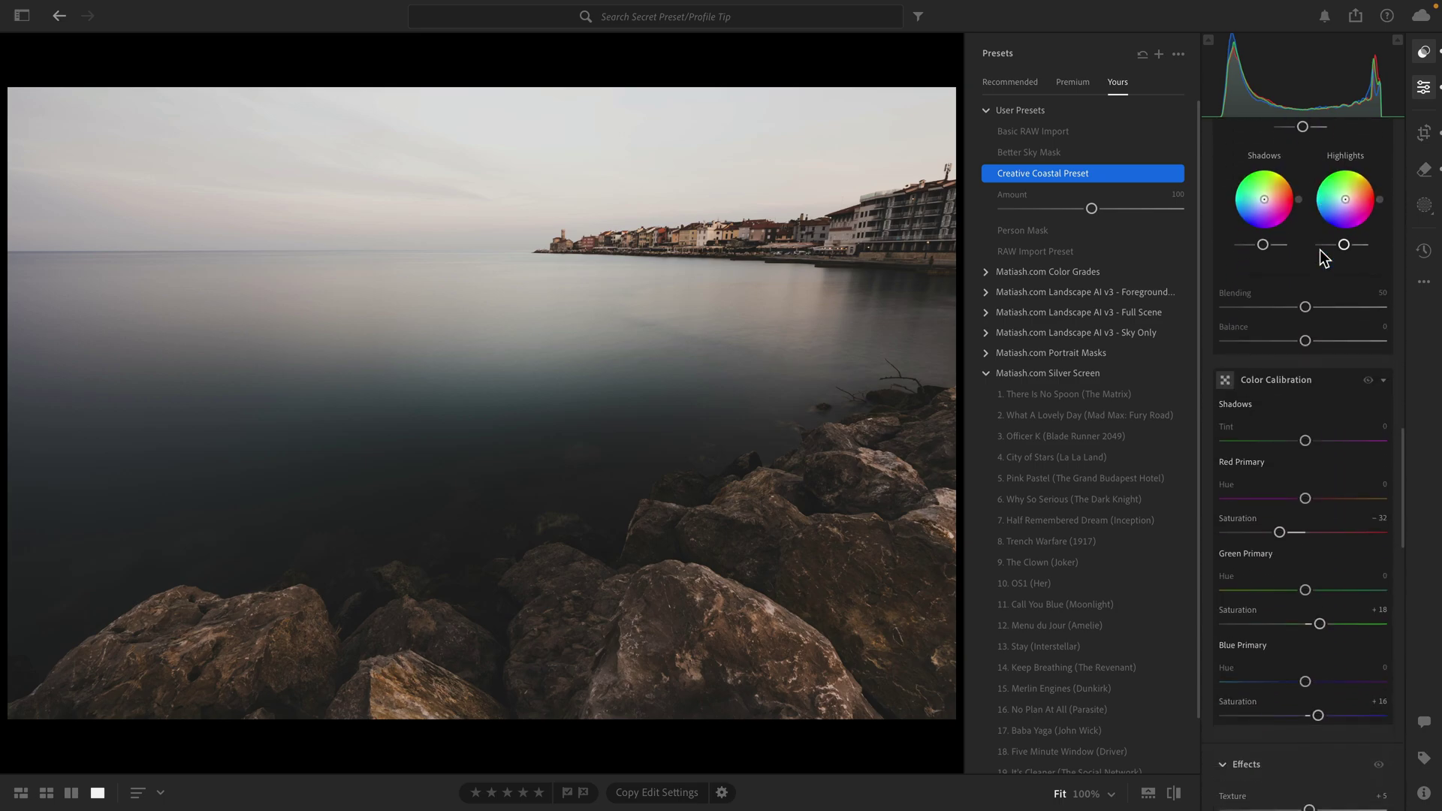